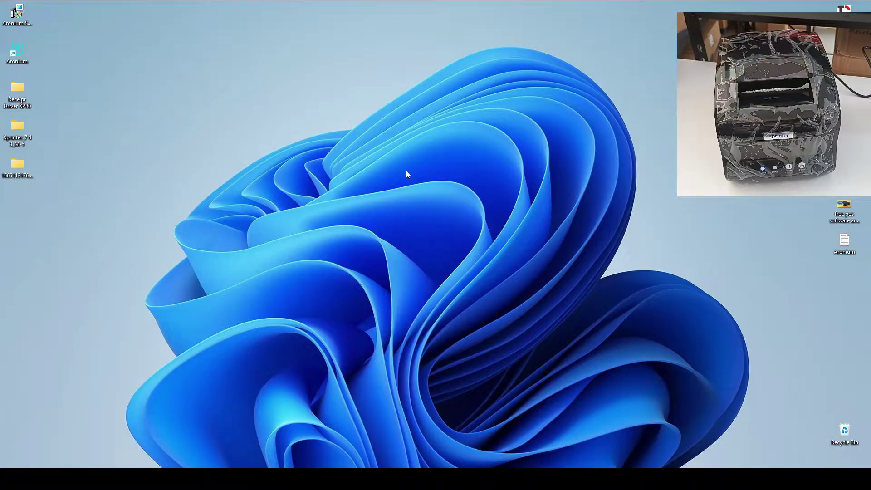
Open the Bluetooth device settings from Quick Settings
key(super+a)
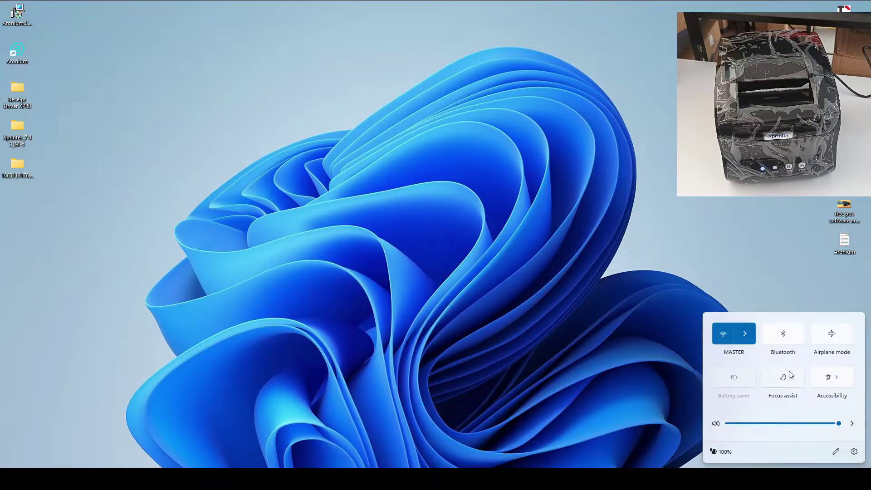
right_click(793, 333)
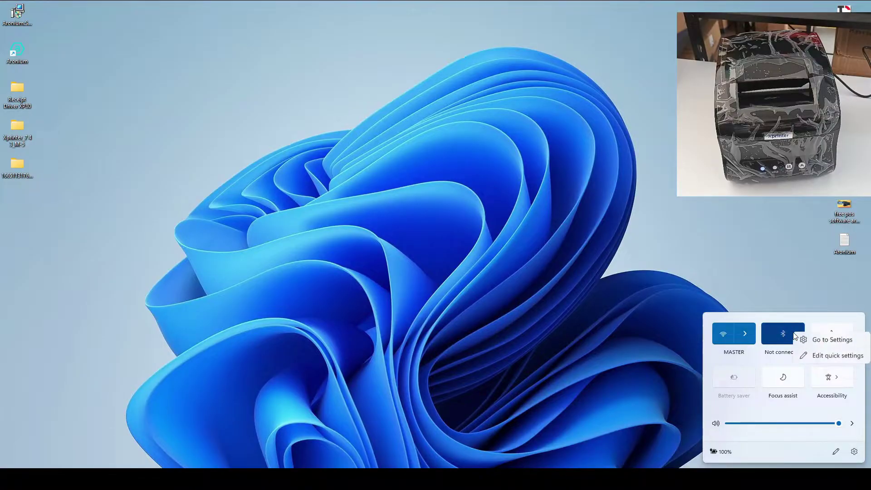
click(816, 346)
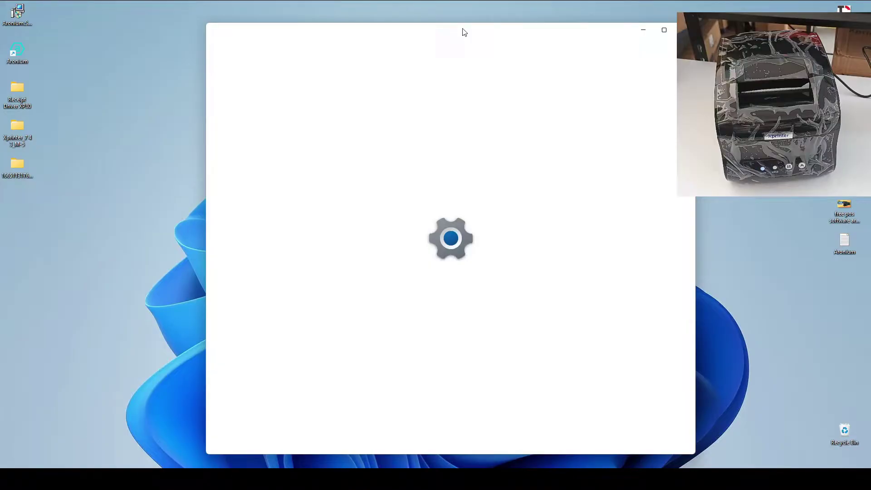
drag(463, 33, 338, 32)
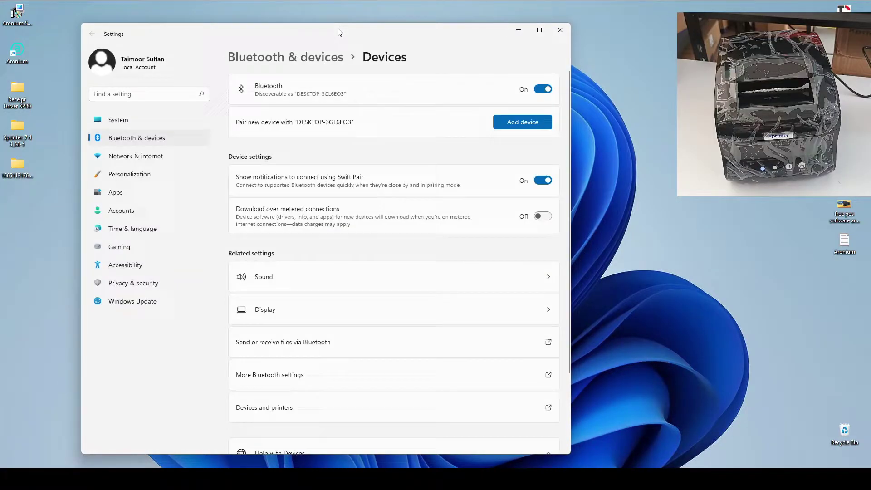
Pair the XP-365B printer over Bluetooth using PIN 0000
click(520, 119)
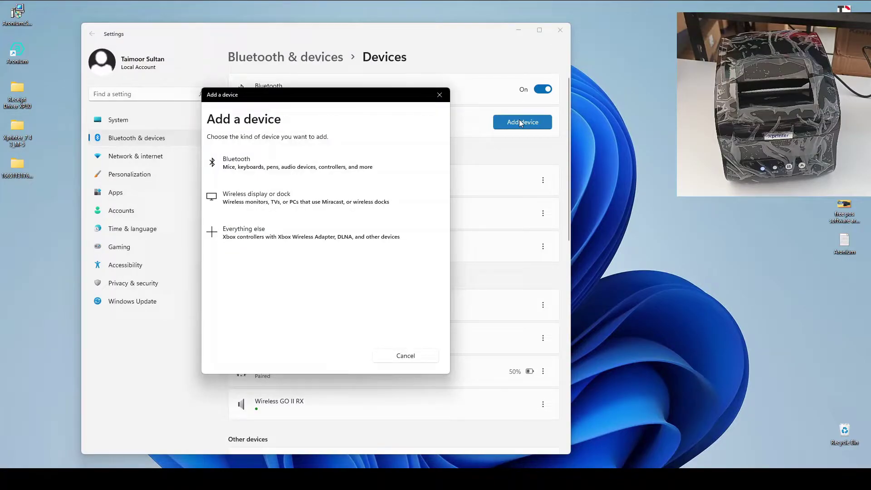
click(296, 168)
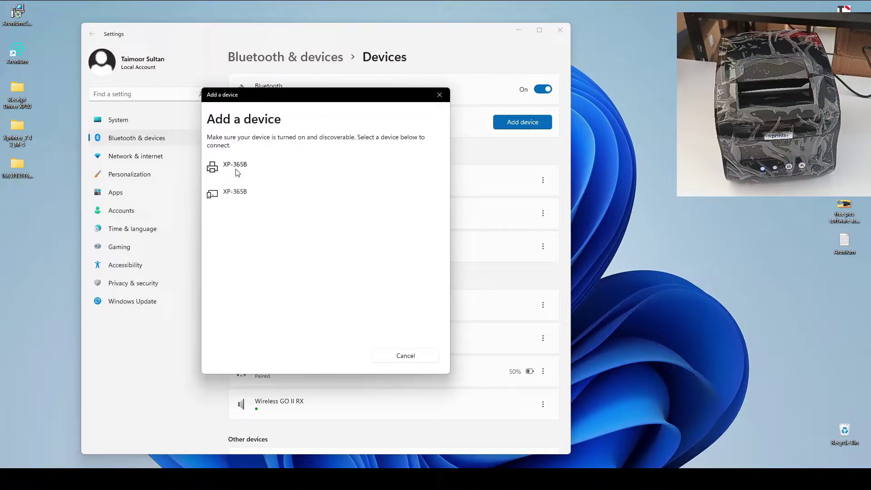
click(230, 173)
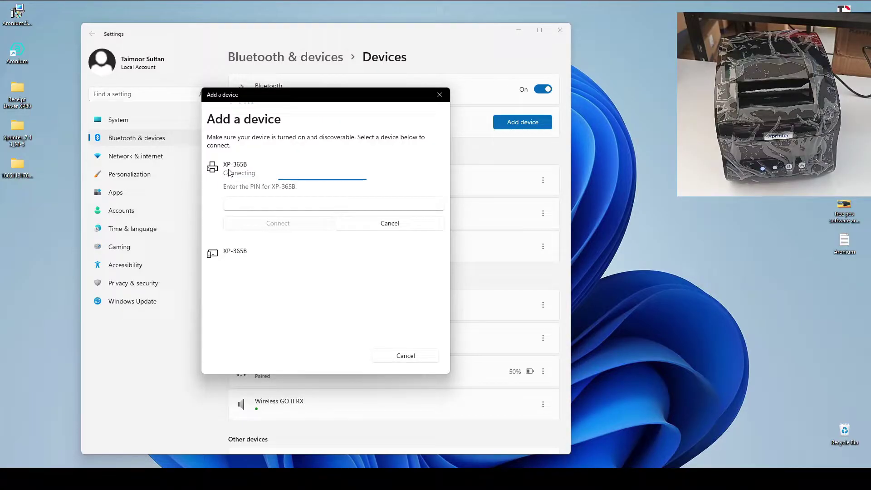
click(256, 201)
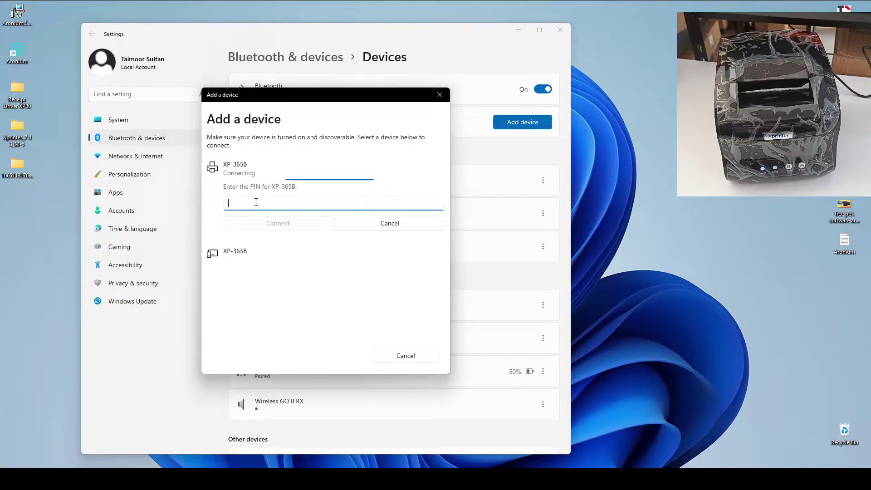
text(0000)
click(278, 225)
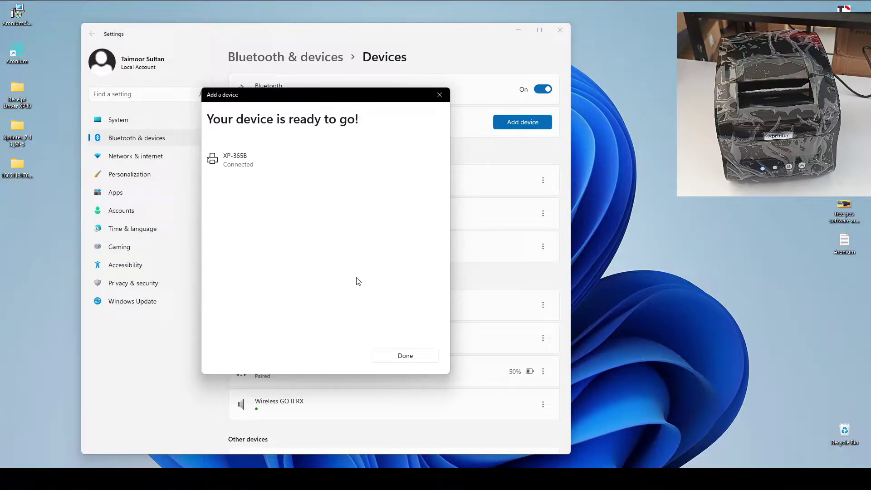
In classic Bluetooth settings, find XP-365B's serial ports and select outgoing COM4
click(405, 356)
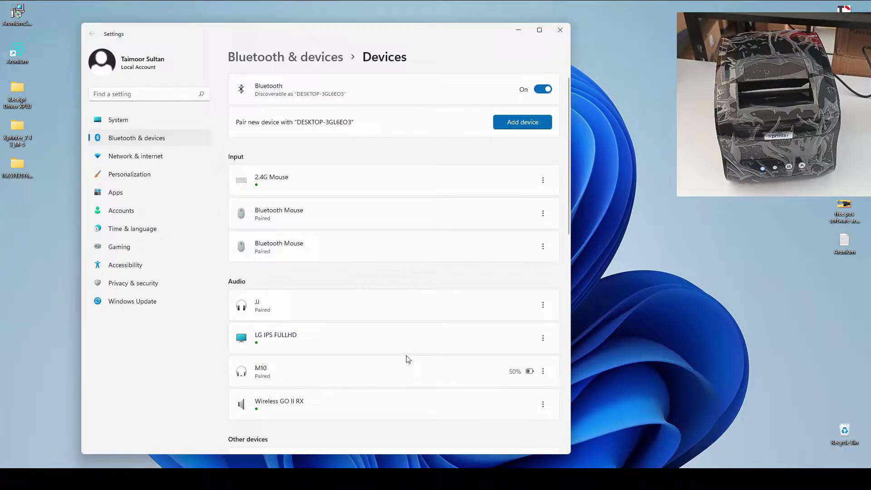
scroll(391, 286, down, 3)
scroll(390, 287, down, 1)
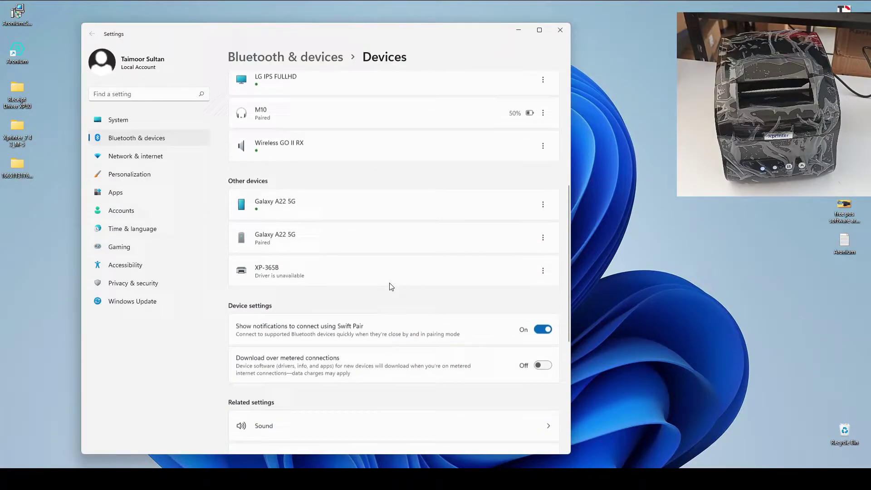
scroll(390, 287, down, 2)
scroll(391, 287, up, 1)
scroll(390, 287, down, 3)
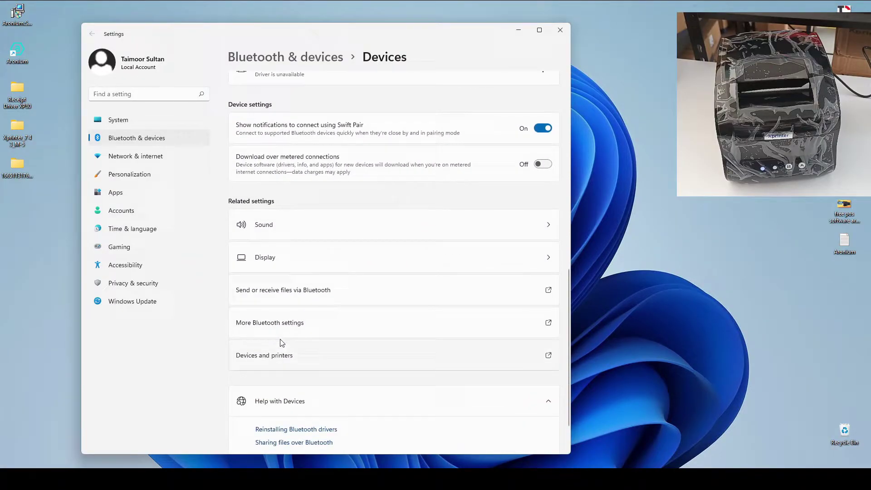
click(346, 329)
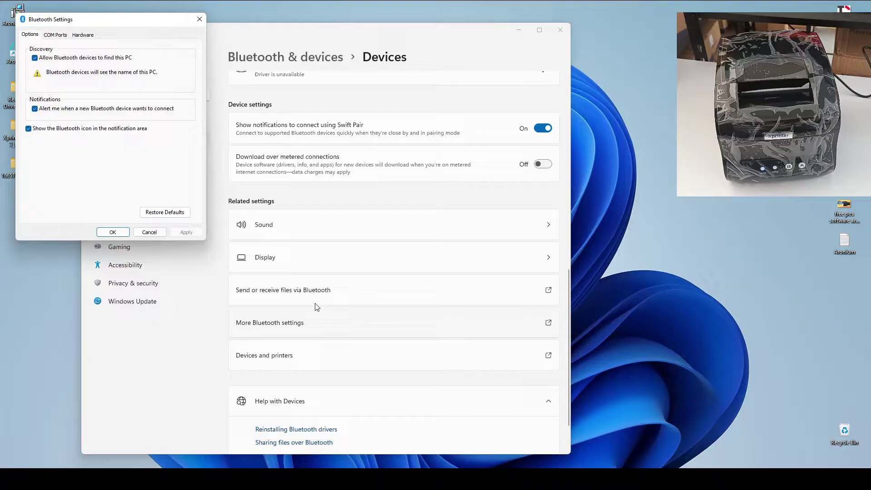
drag(93, 25, 244, 131)
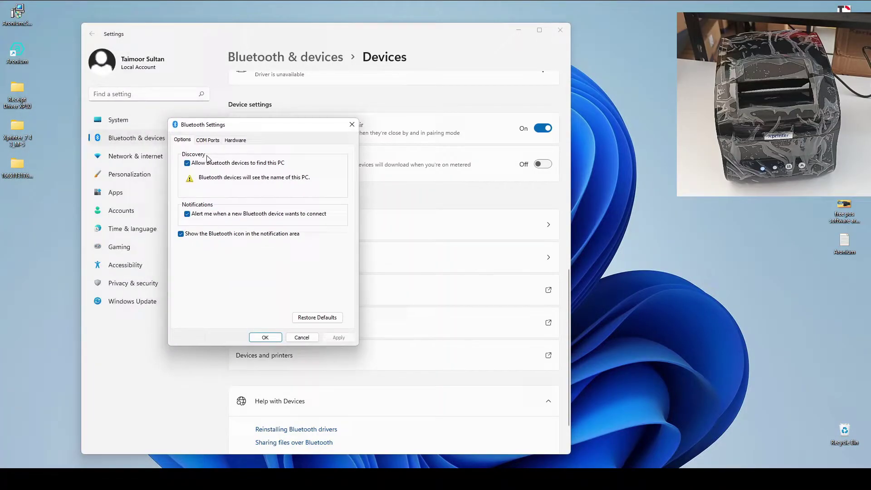
click(209, 141)
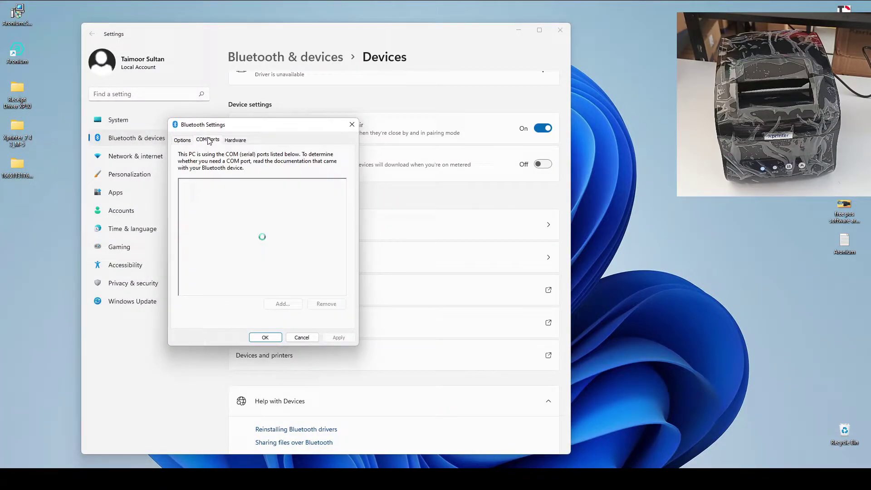
click(186, 205)
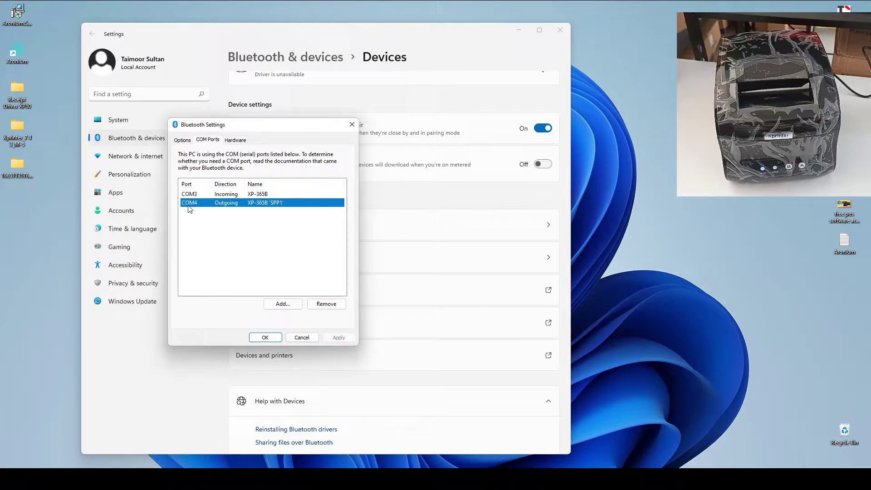
Run XPrinter Driver Setup V7.77 and install the XP-80C driver for Windows 11
double_click(18, 163)
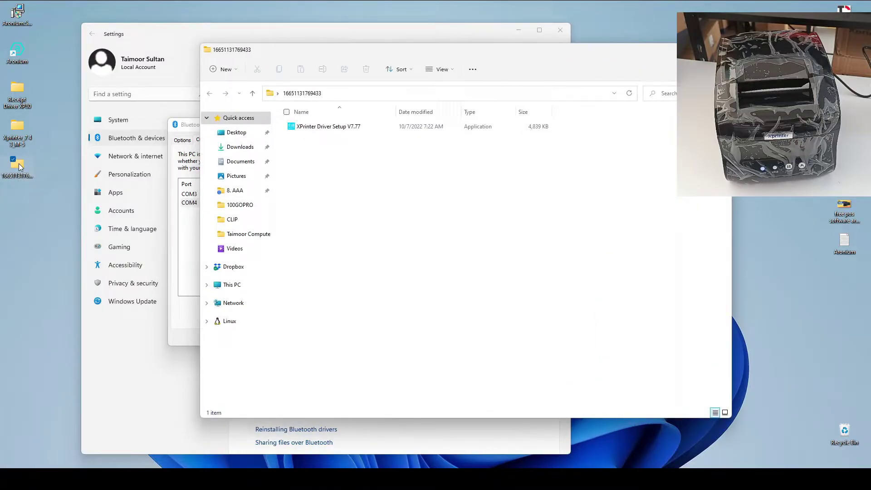
click(327, 129)
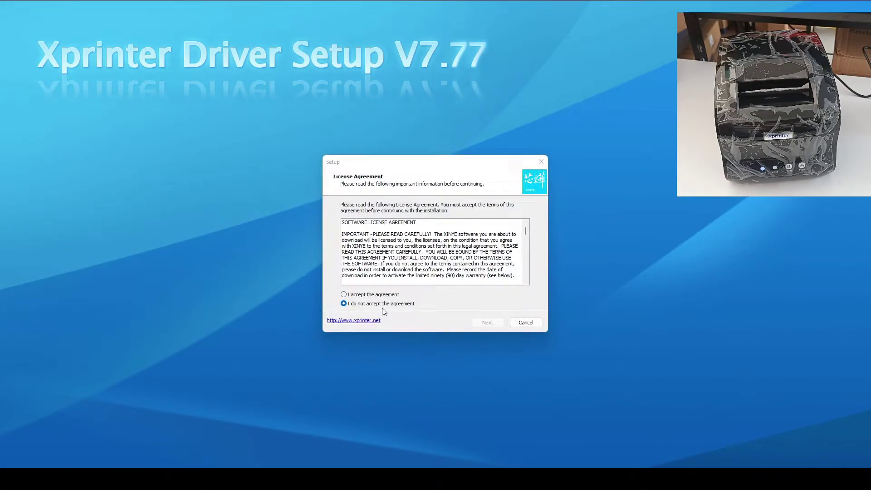
click(386, 295)
click(487, 322)
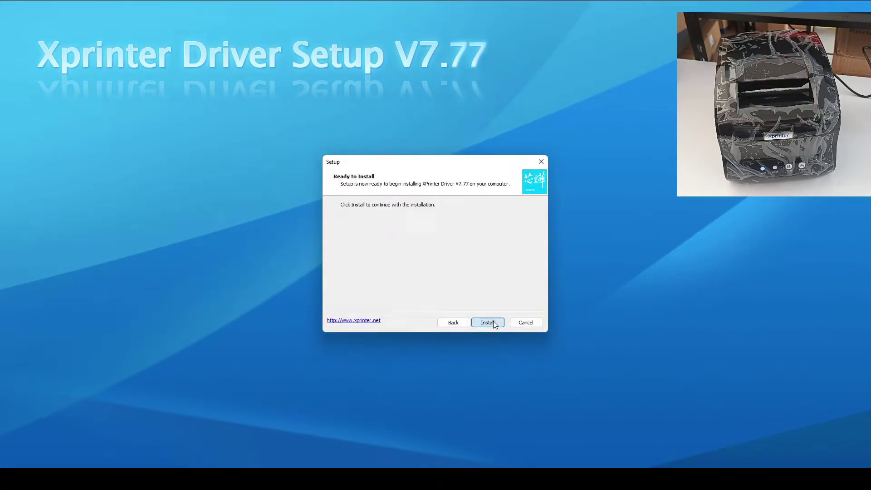
click(493, 323)
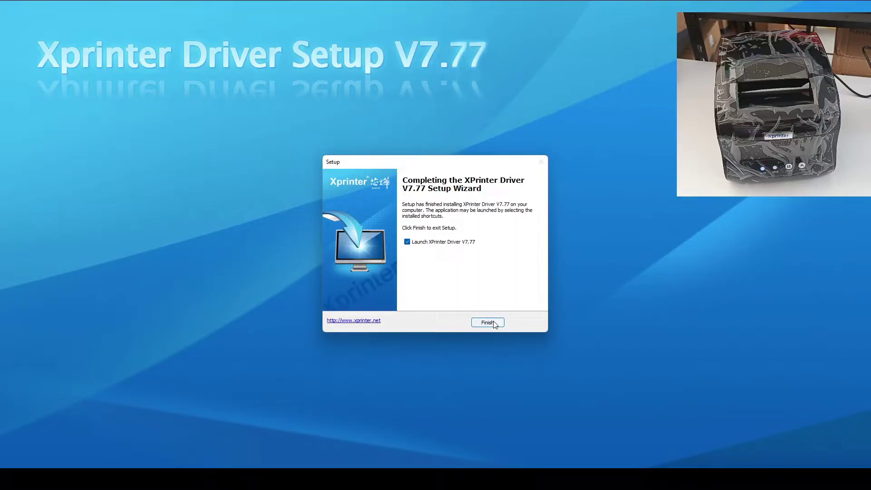
click(494, 323)
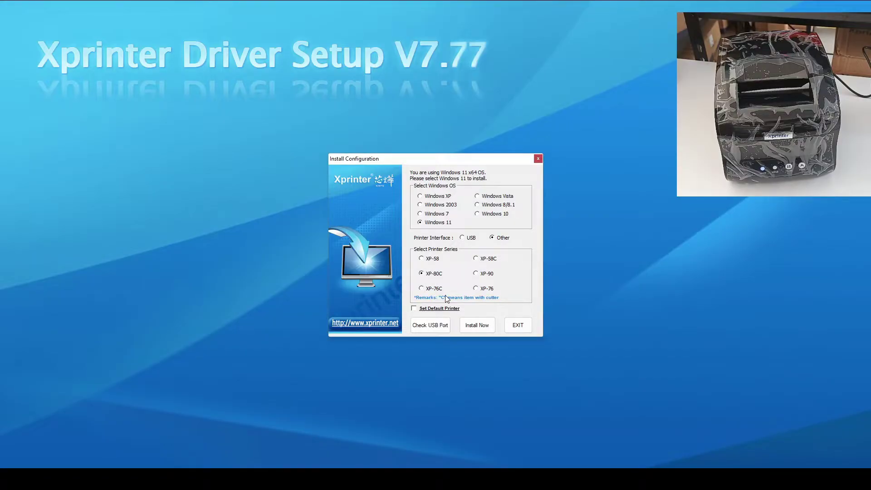
click(474, 329)
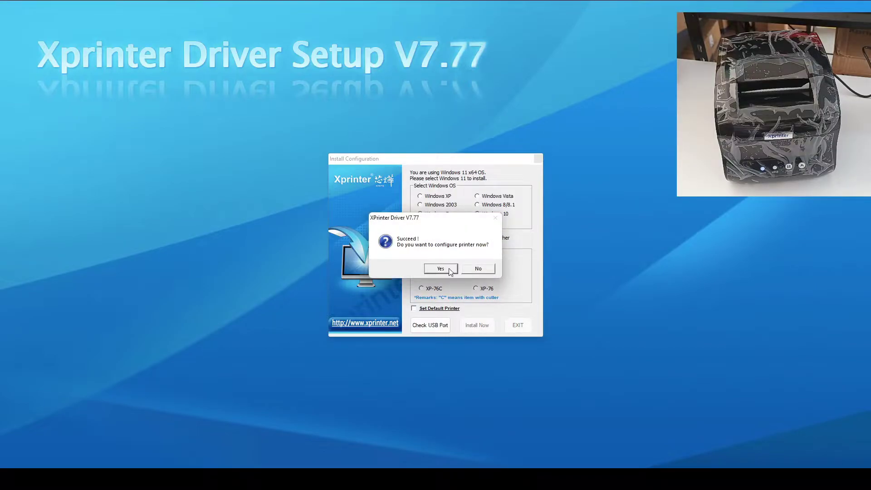
click(448, 271)
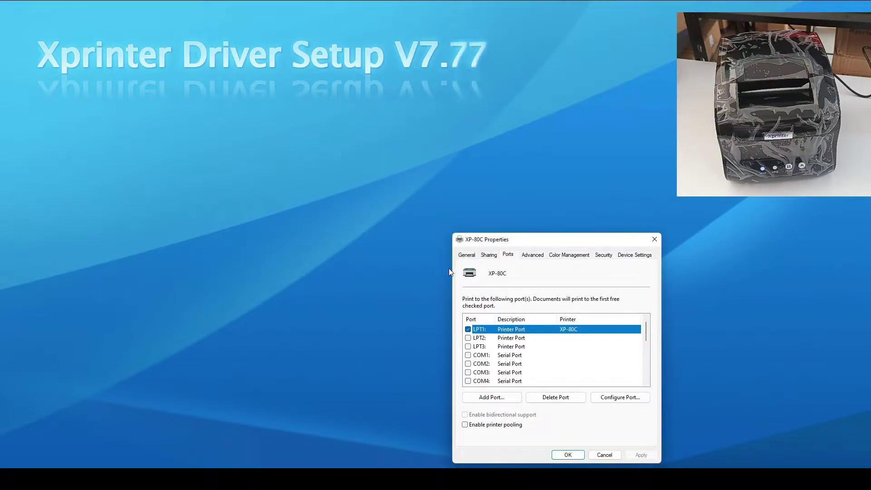
Close the driver dialog and go to the XP-80C page in Printers & scanners
drag(513, 242, 426, 170)
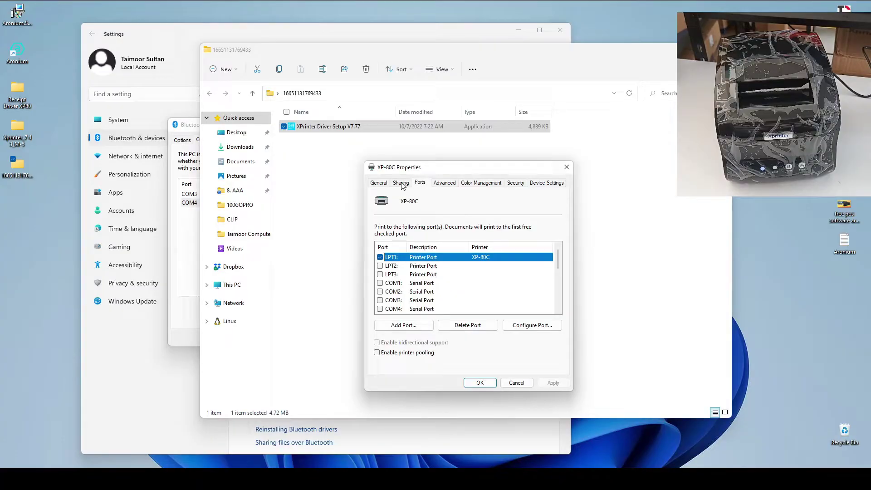
click(420, 186)
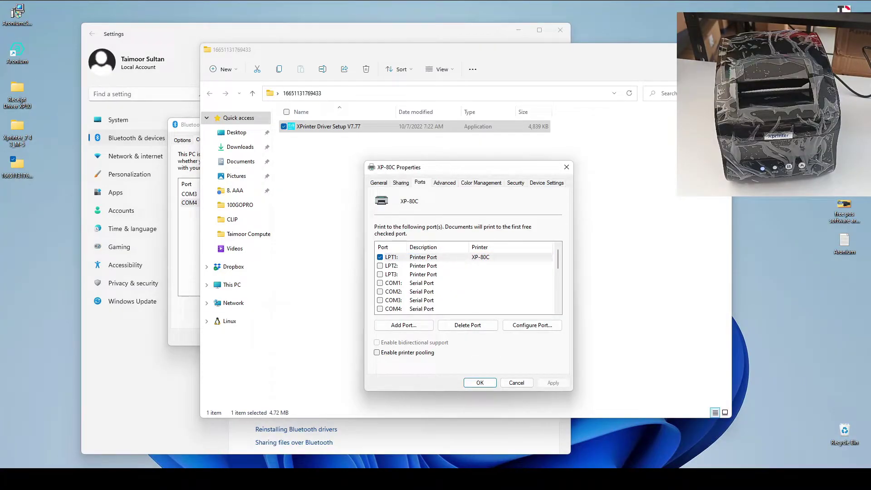
key(super)
text(printe)
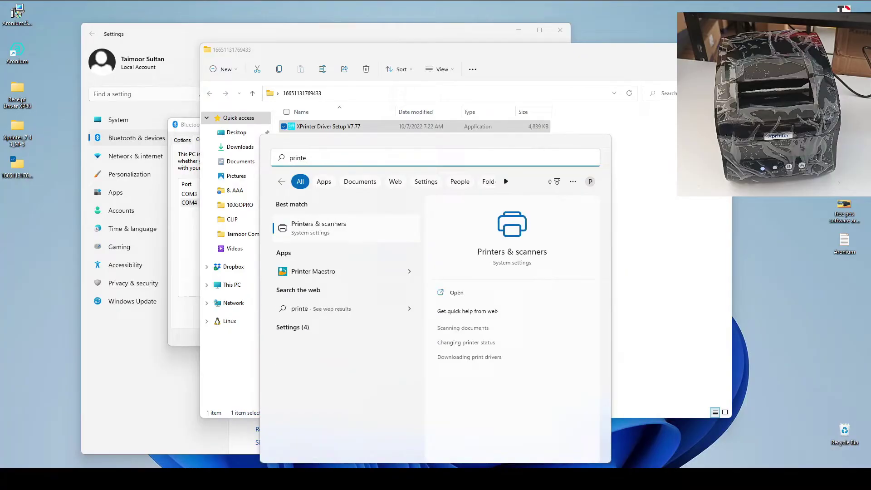
click(350, 228)
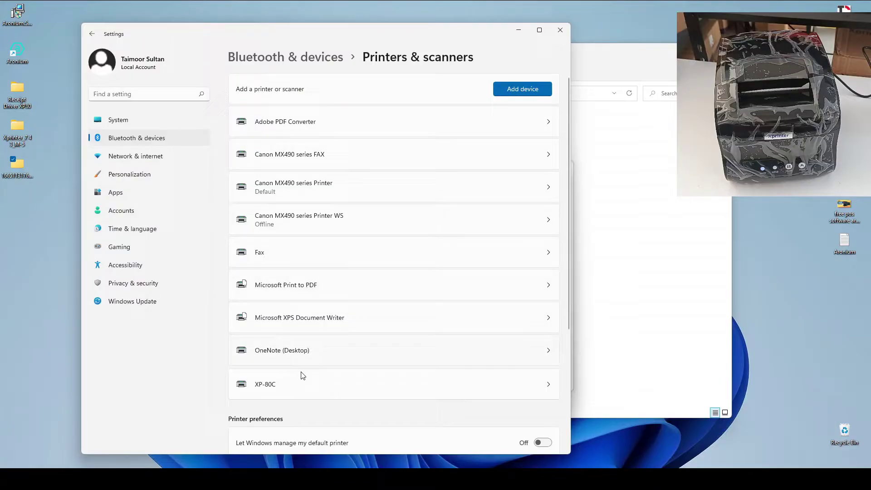
click(407, 388)
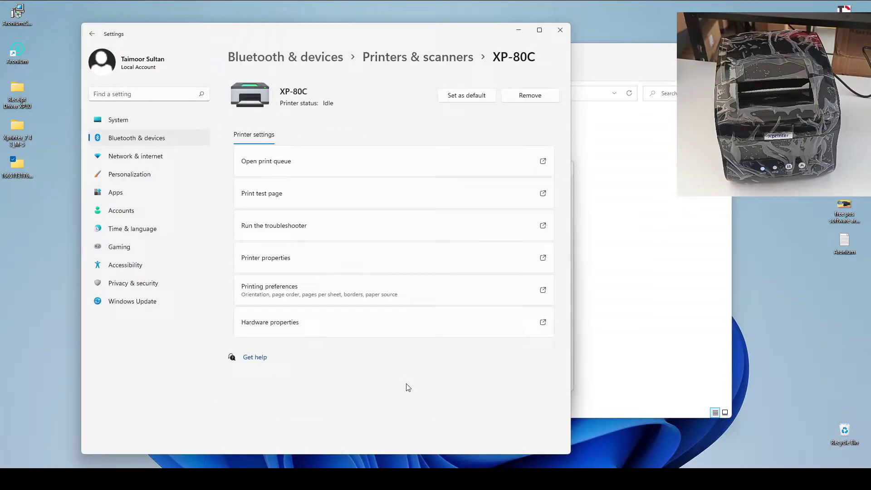
Change the XP-80C printer's port from LPT1 to COM4 and apply
click(269, 260)
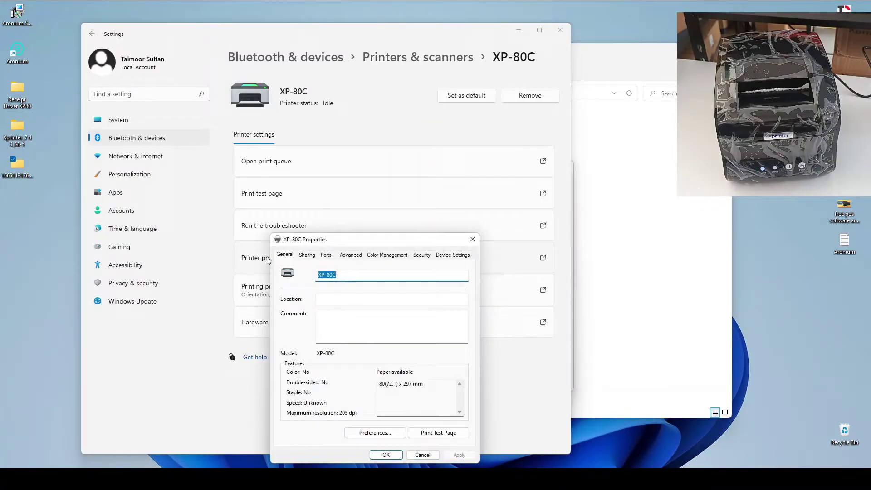
click(327, 255)
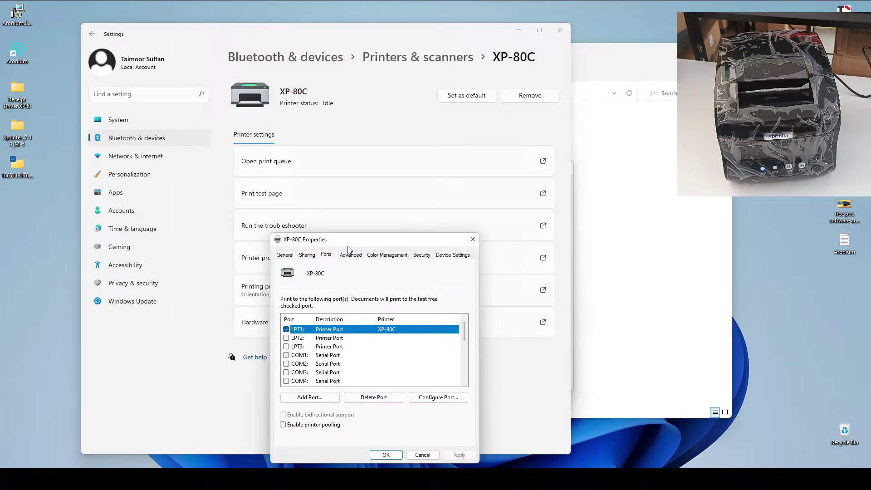
drag(362, 239, 379, 131)
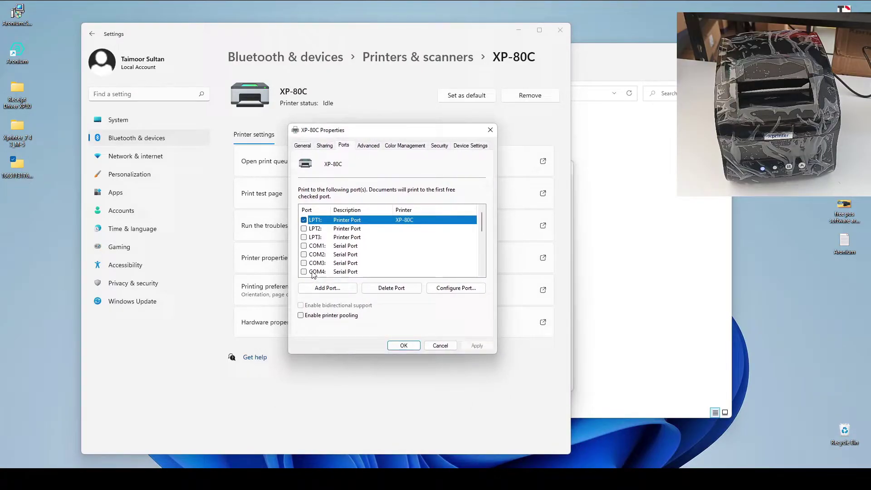
click(304, 271)
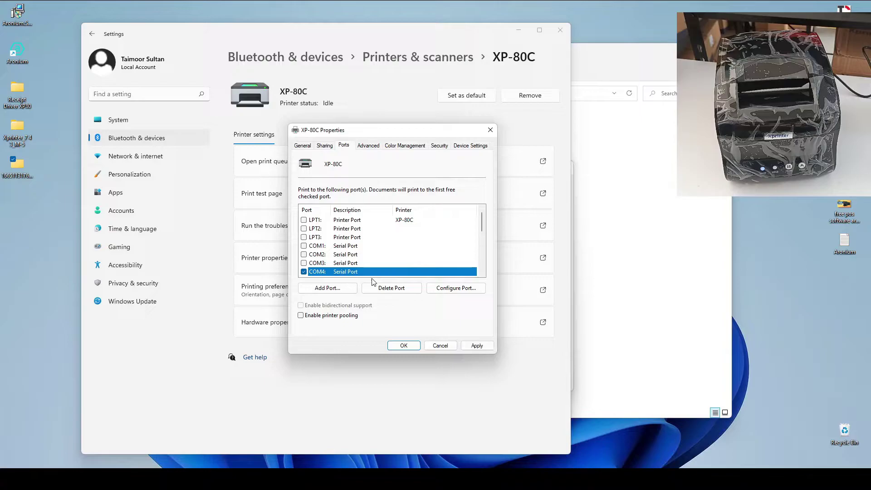
click(477, 346)
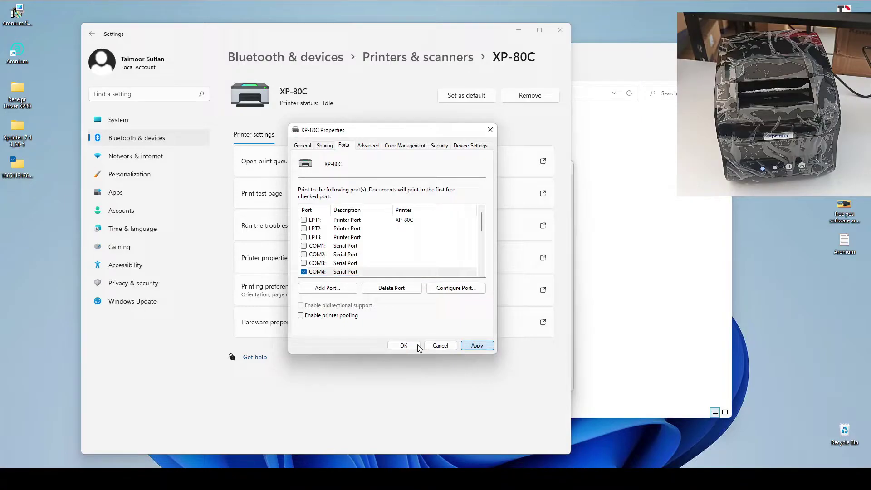
click(405, 346)
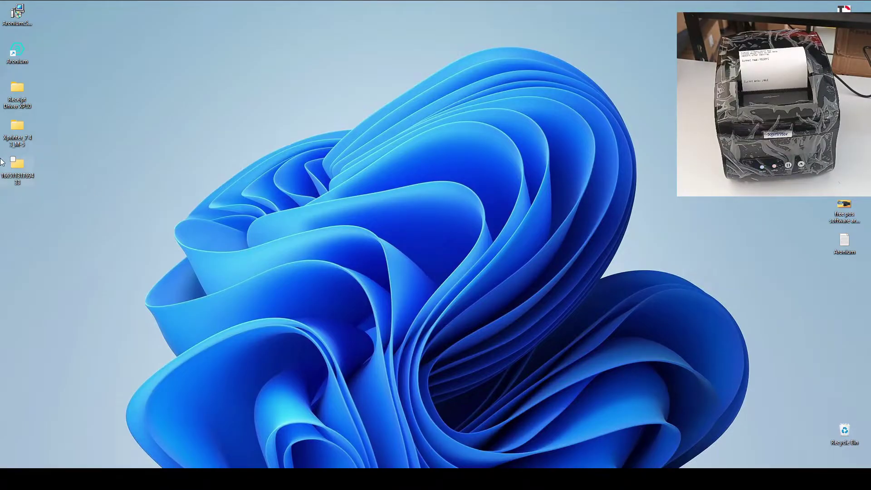
Unpack the Xprinter_7.4.3_M-5 installer, accepting the license and default directory
double_click(17, 133)
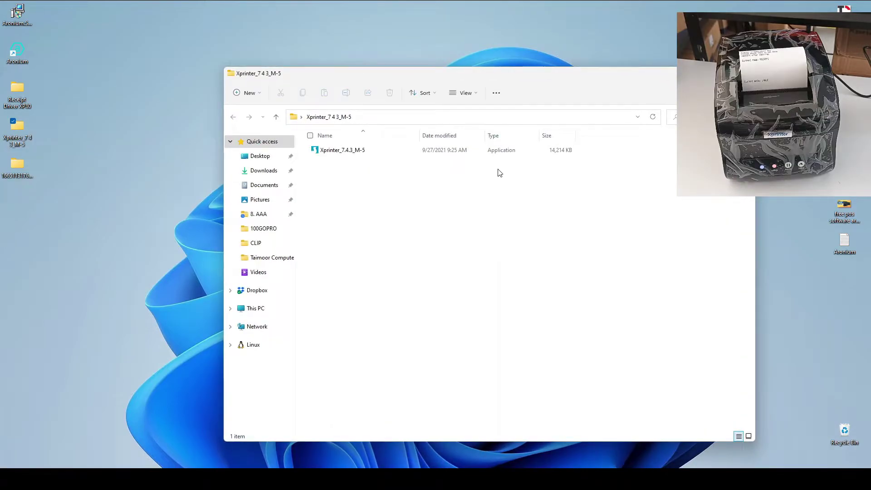
double_click(346, 152)
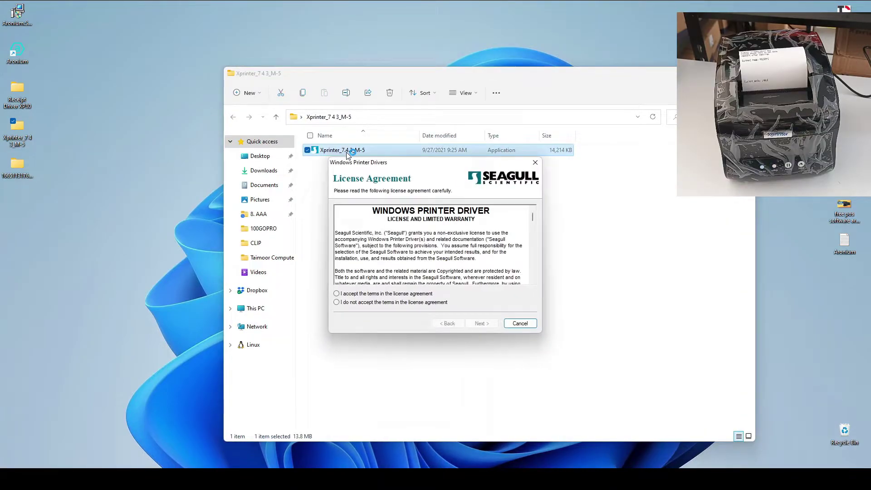
click(370, 293)
click(484, 324)
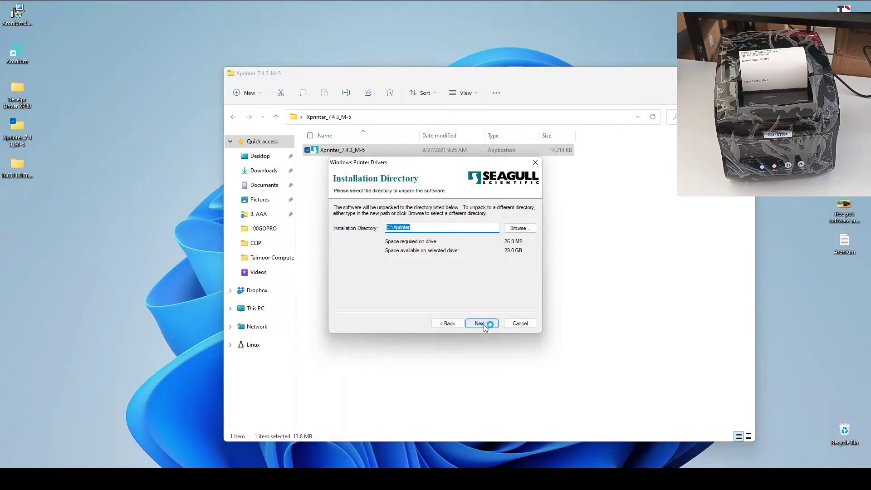
click(484, 324)
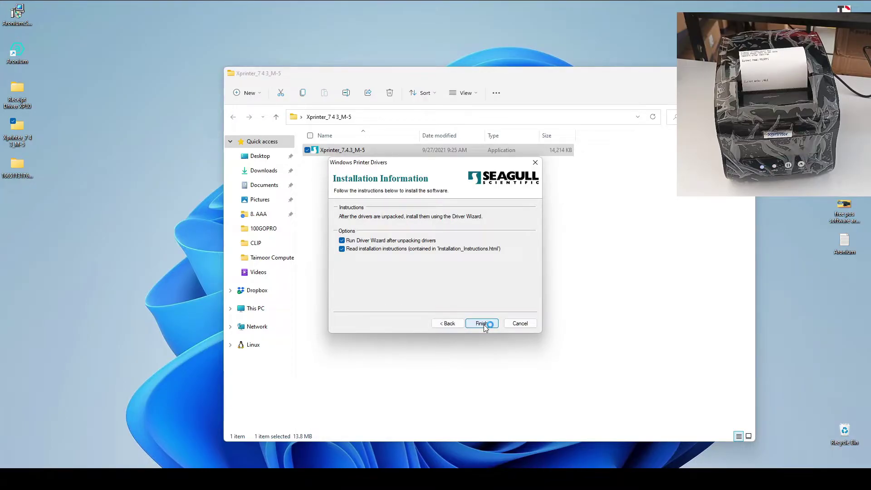
click(419, 251)
click(483, 325)
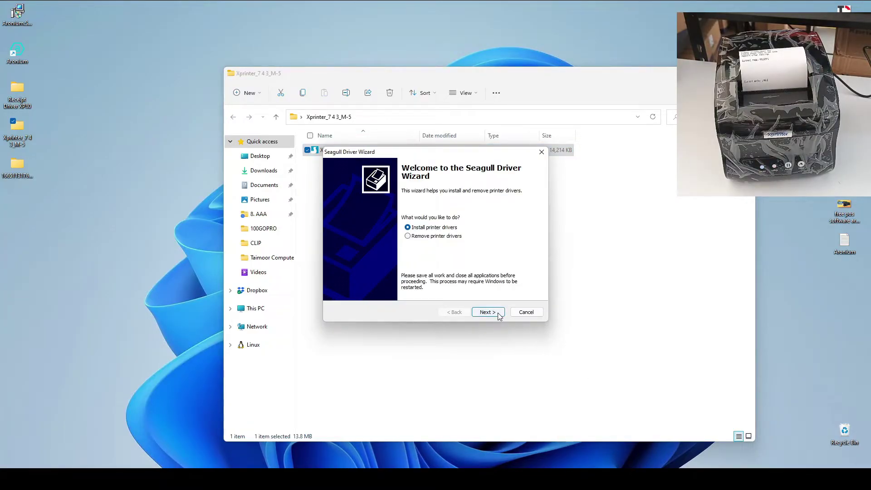
In Seagull Driver Wizard, install drivers over Bluetooth for the XP-365B device
click(488, 311)
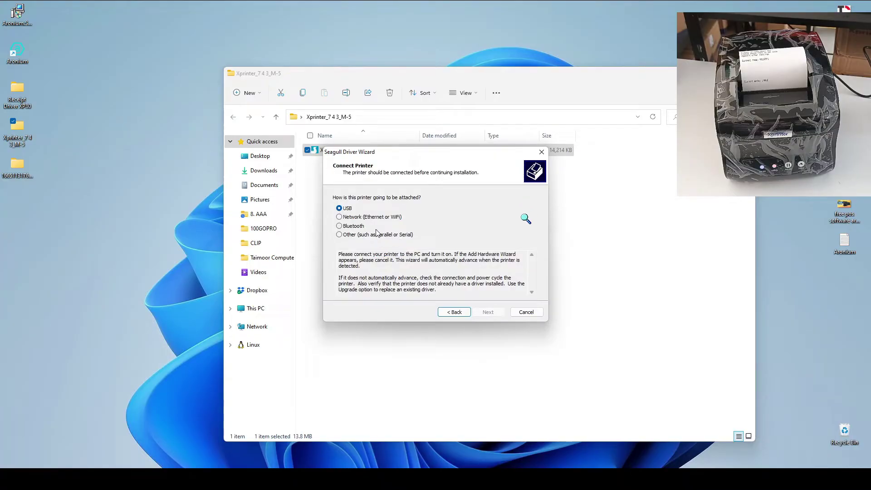
click(353, 230)
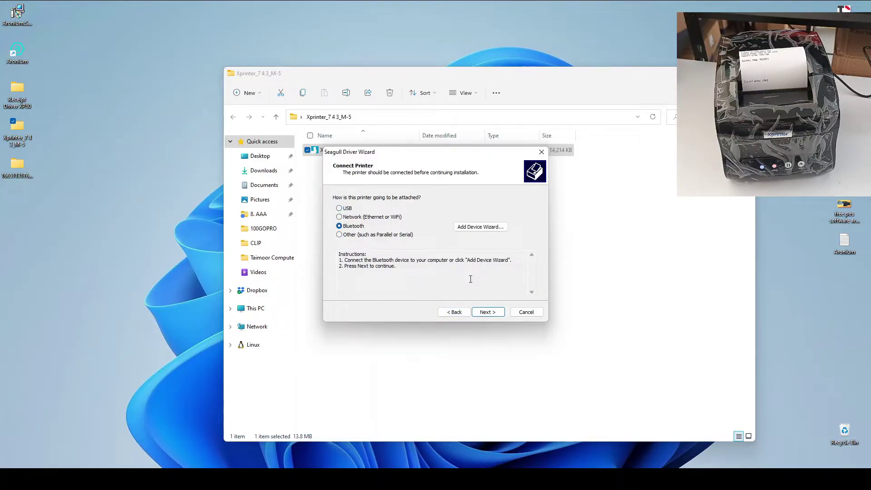
click(488, 313)
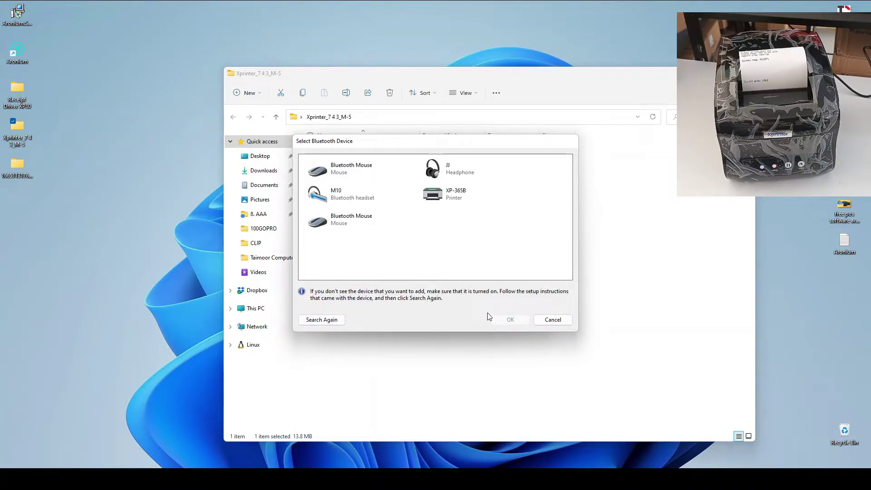
click(460, 201)
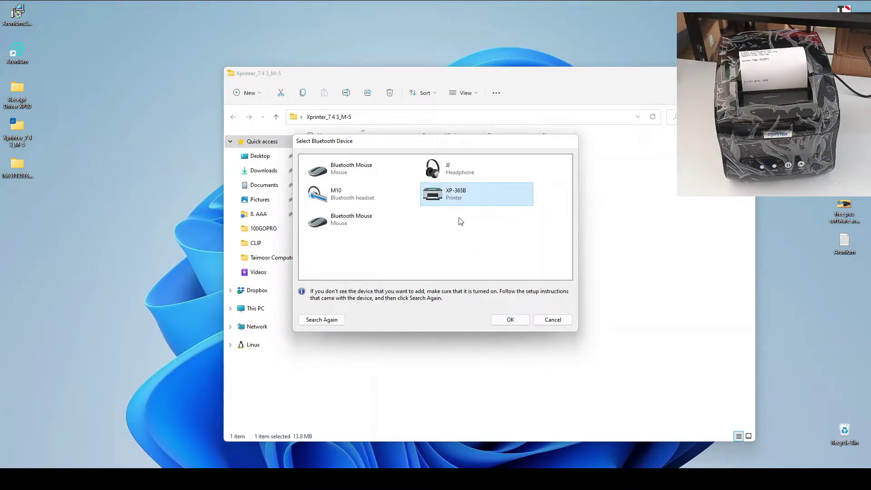
mouse_move(476, 195)
click(499, 319)
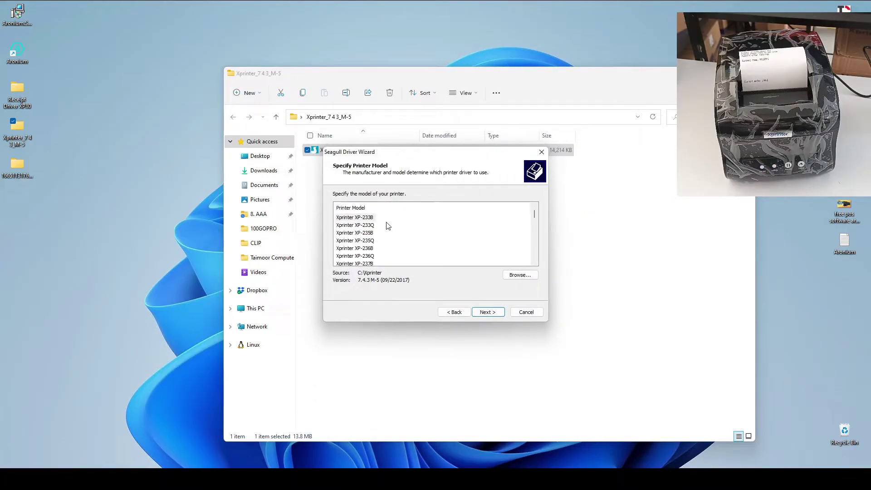
scroll(386, 225, down, 3)
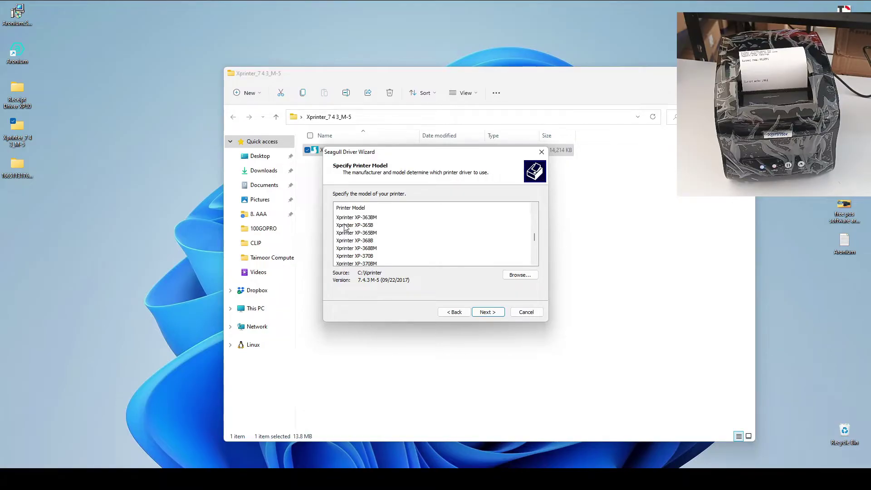
Install the Xprinter XP-365B model driver under its default printer name
click(355, 226)
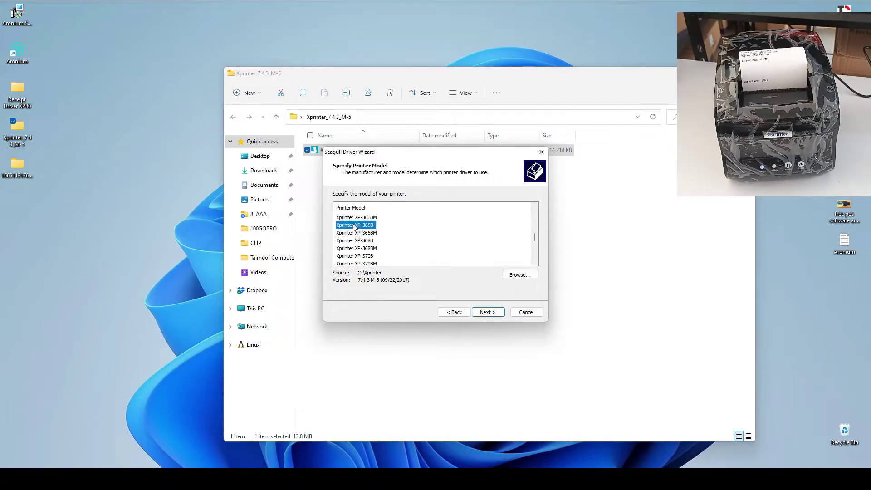
click(483, 314)
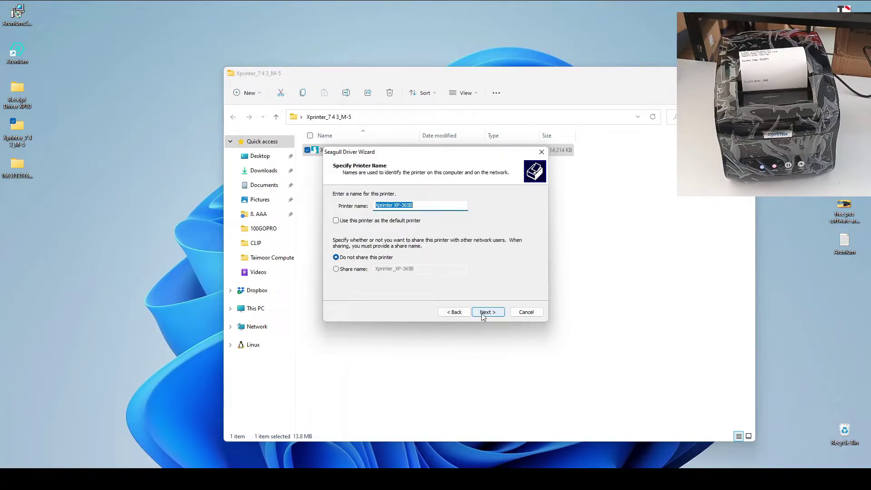
click(492, 315)
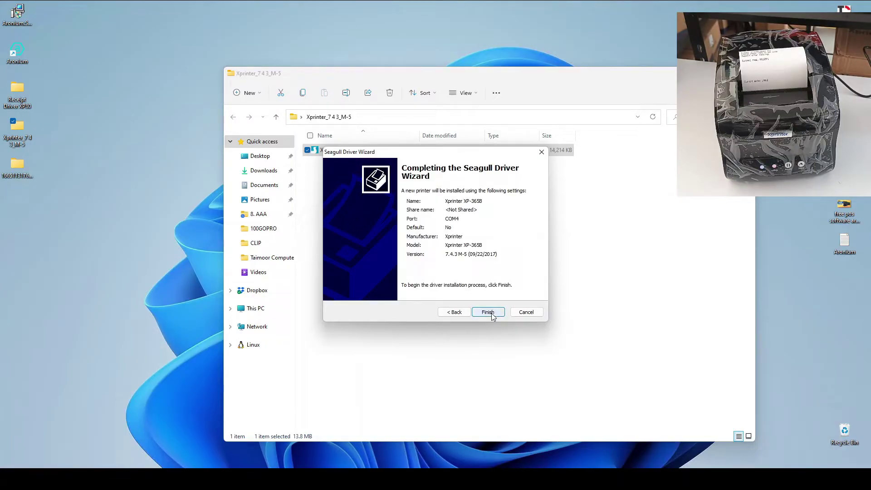
click(489, 313)
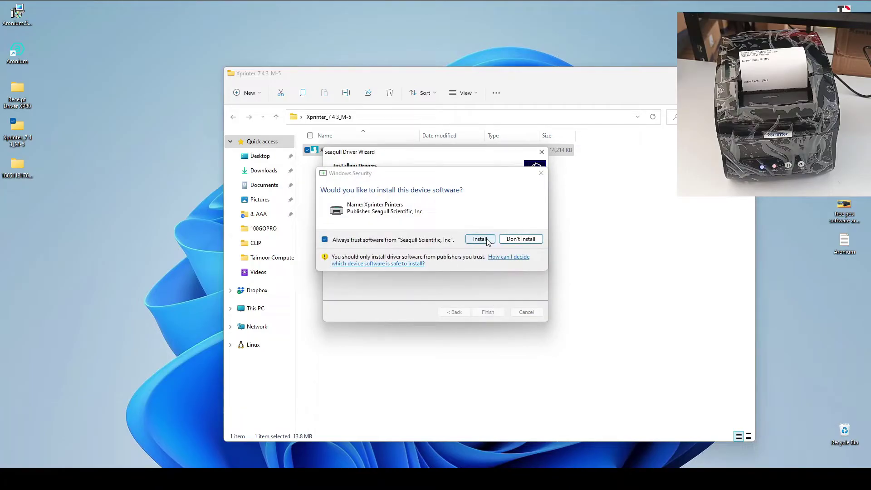
click(480, 239)
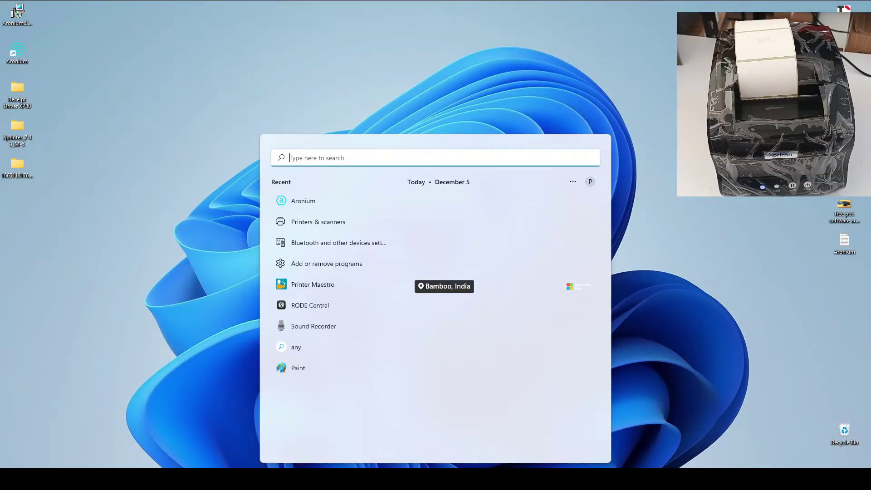
text(aronium)
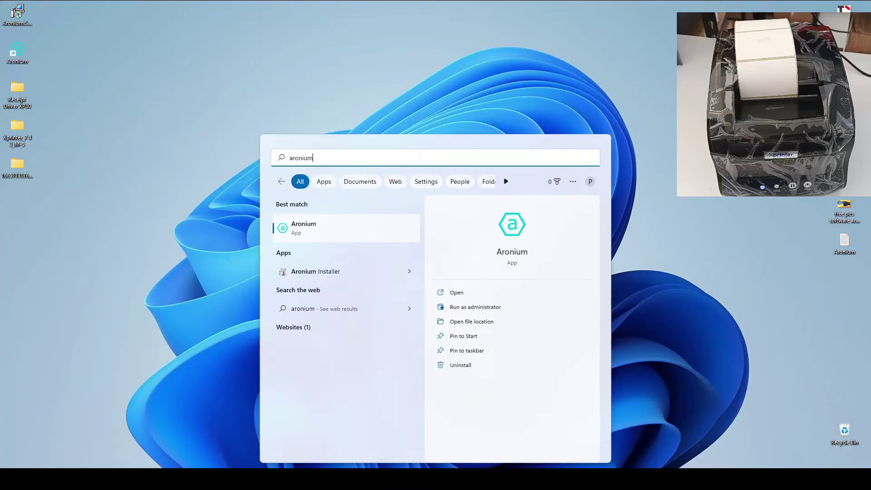
Launch Aronium, start the 12/5/2022 working day, log in, then open table A1's menu
key(Return)
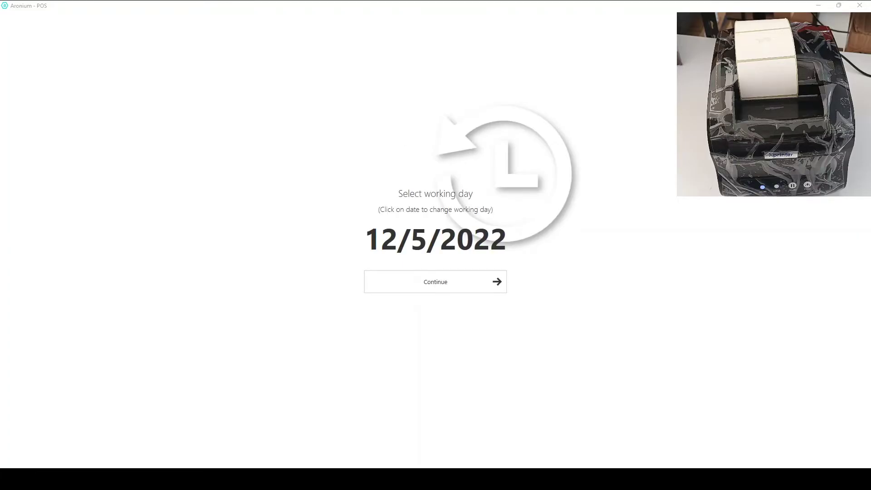
click(444, 280)
key(Return)
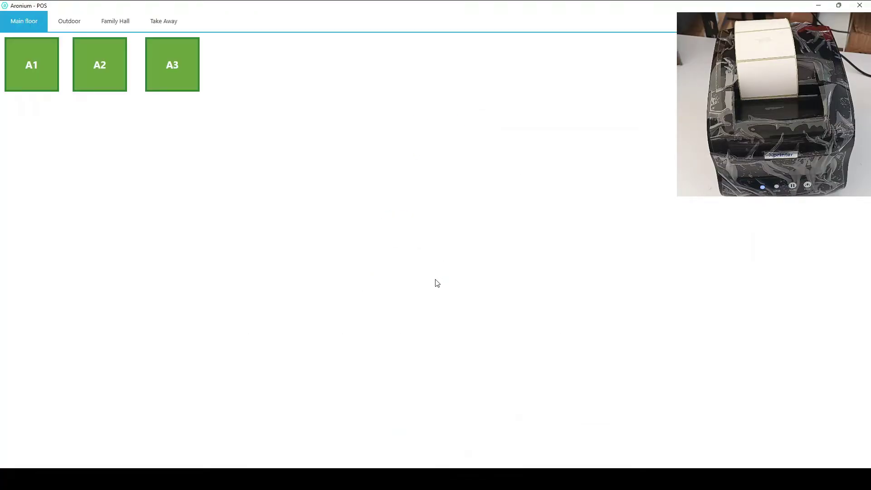
click(35, 60)
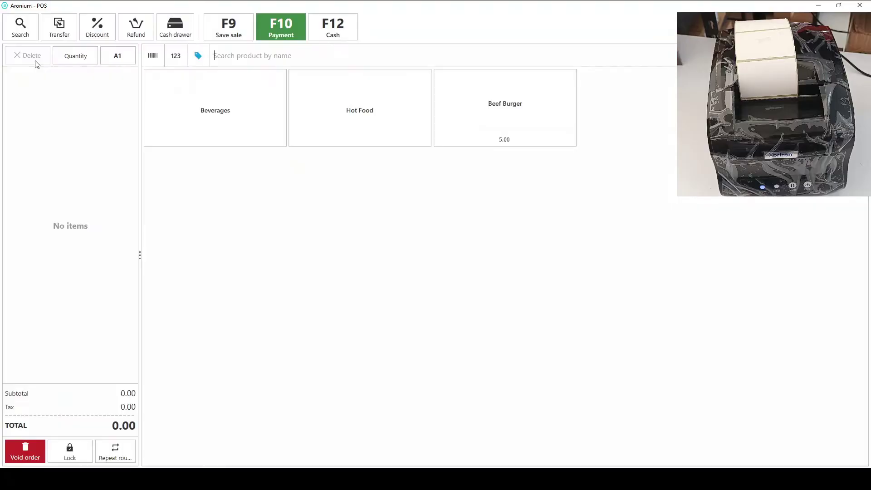
click(851, 28)
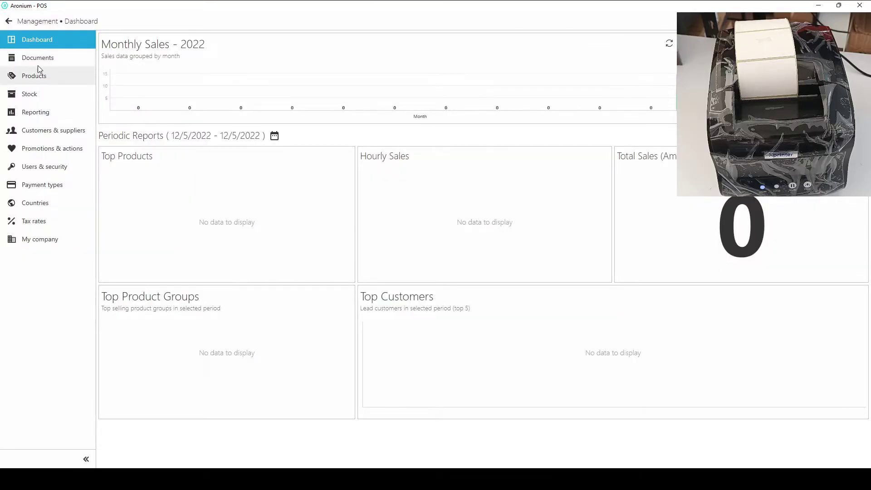
Open the Price tags screen and choose a Custom paper size
click(50, 75)
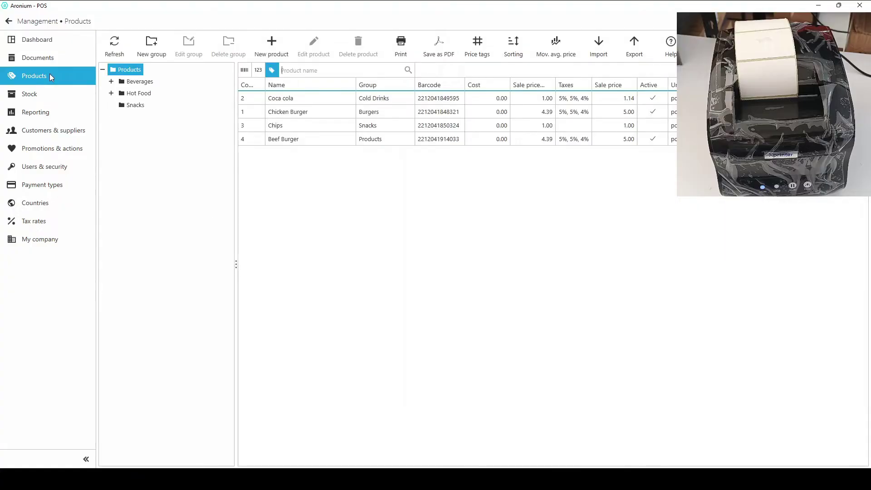
click(479, 55)
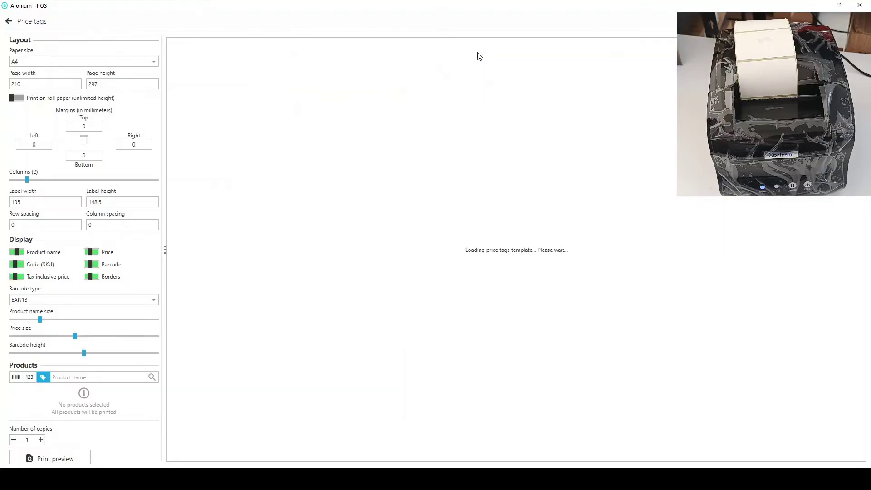
click(40, 63)
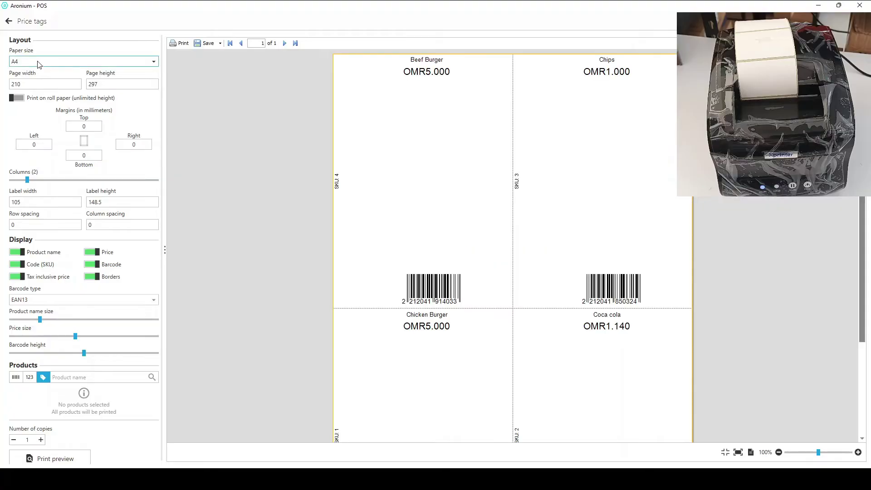
click(27, 117)
Set the page to 60 x 40 mm on roll paper and refresh the preview
double_click(34, 82)
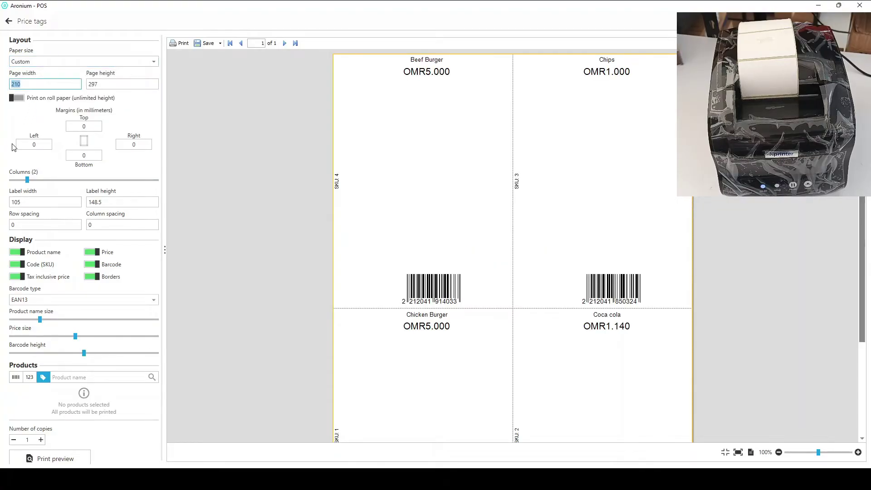
double_click(34, 83)
double_click(108, 87)
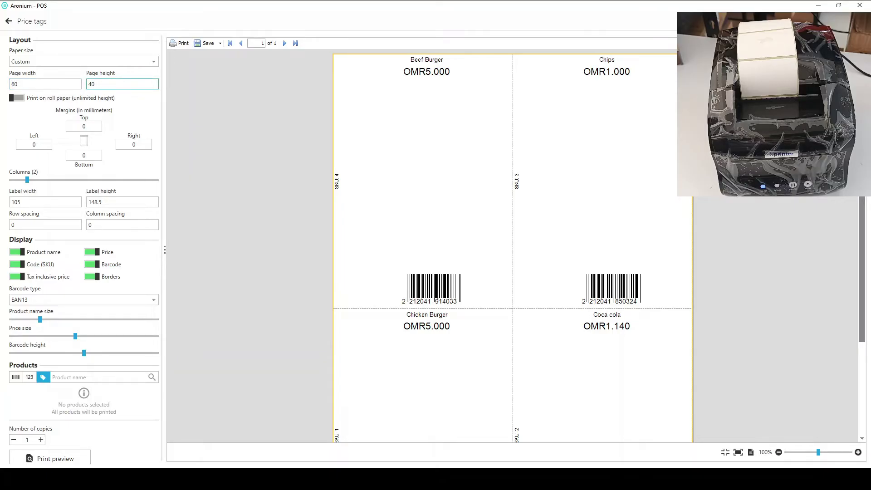
click(16, 100)
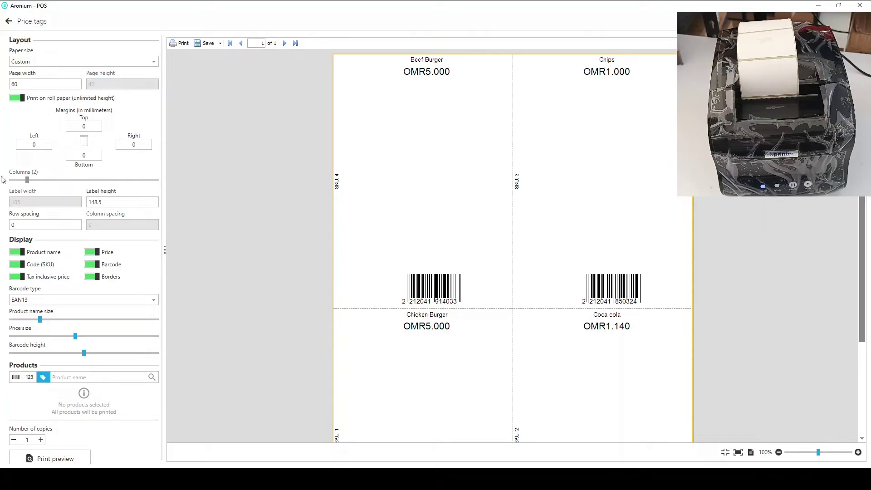
click(18, 99)
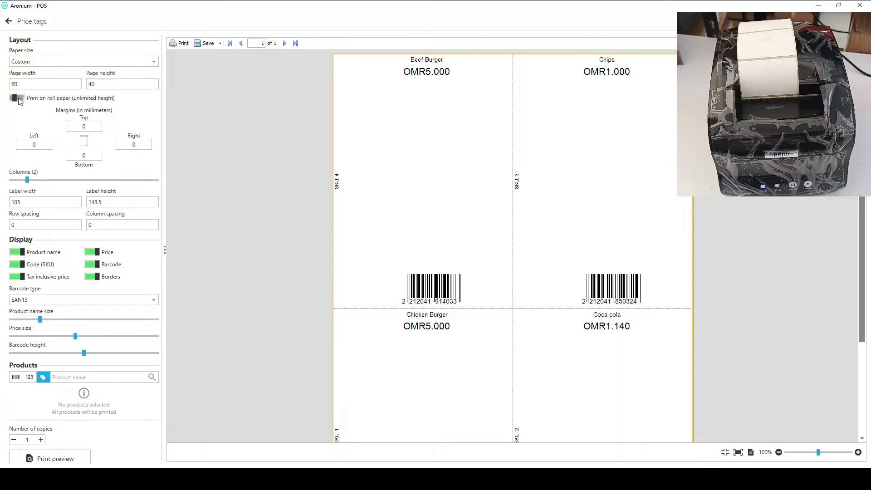
click(15, 179)
click(19, 98)
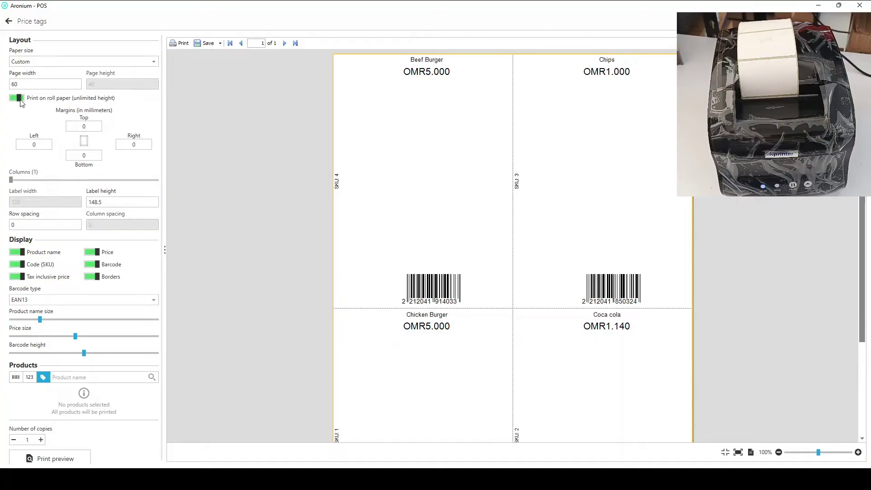
click(42, 460)
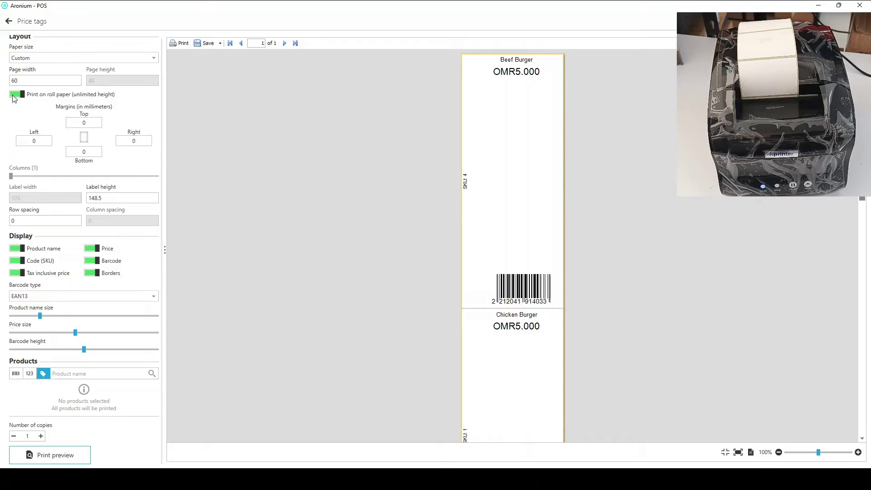
Set label height to 40 and row spacing to 1, refreshing the preview
click(115, 199)
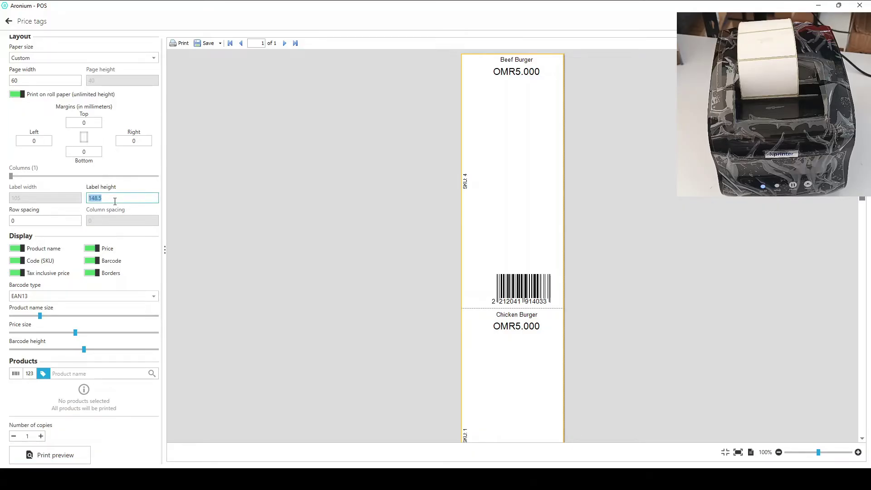
text(40)
click(31, 219)
click(47, 454)
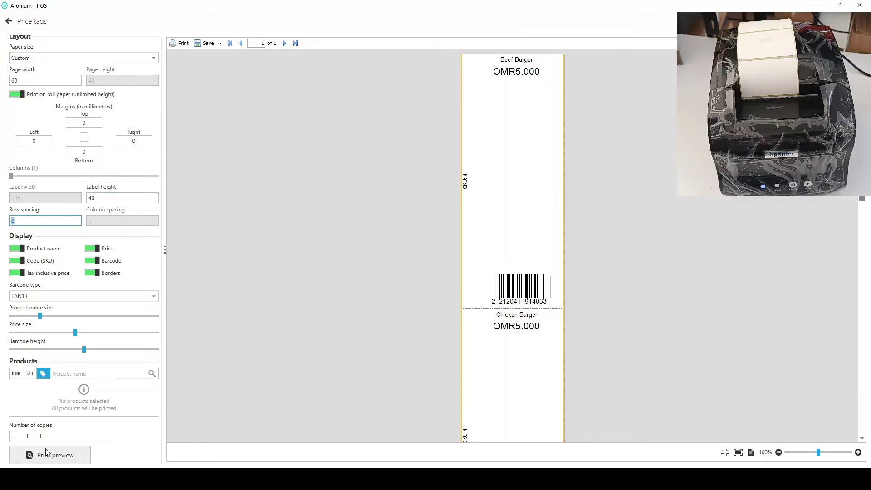
click(20, 220)
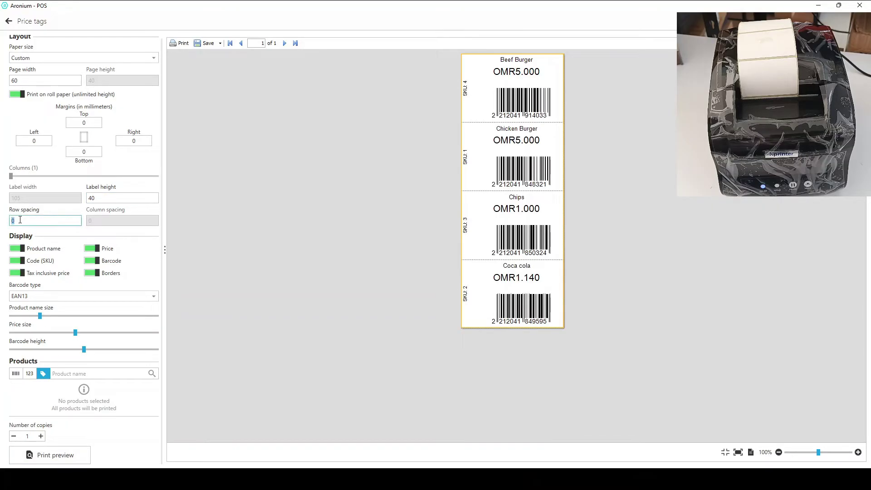
click(66, 452)
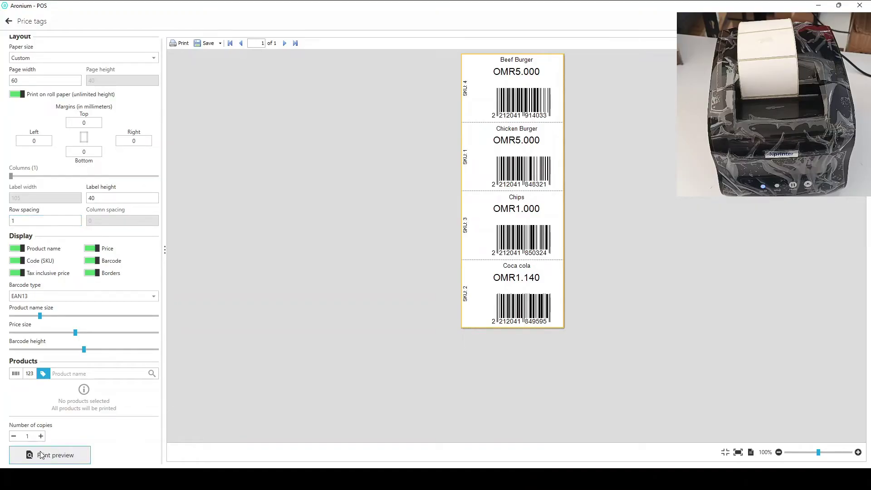
Use CODE 128 barcodes and add Chicken Burger as the product to print
click(34, 297)
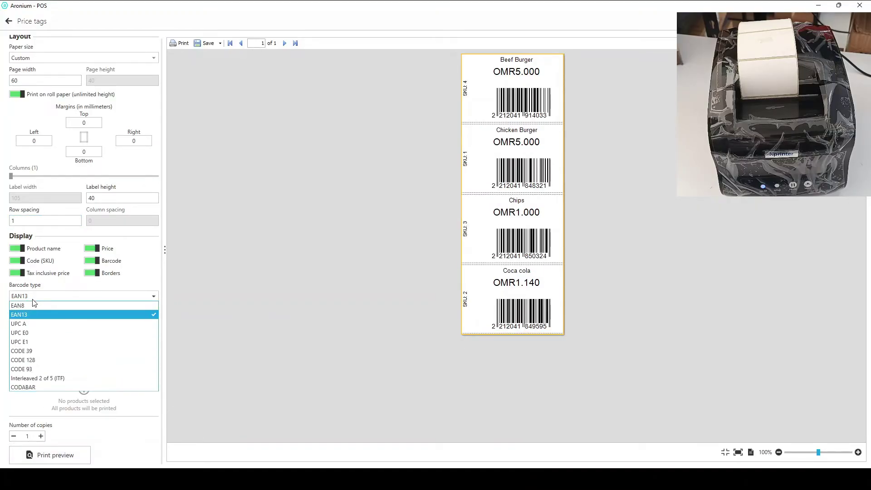
click(29, 360)
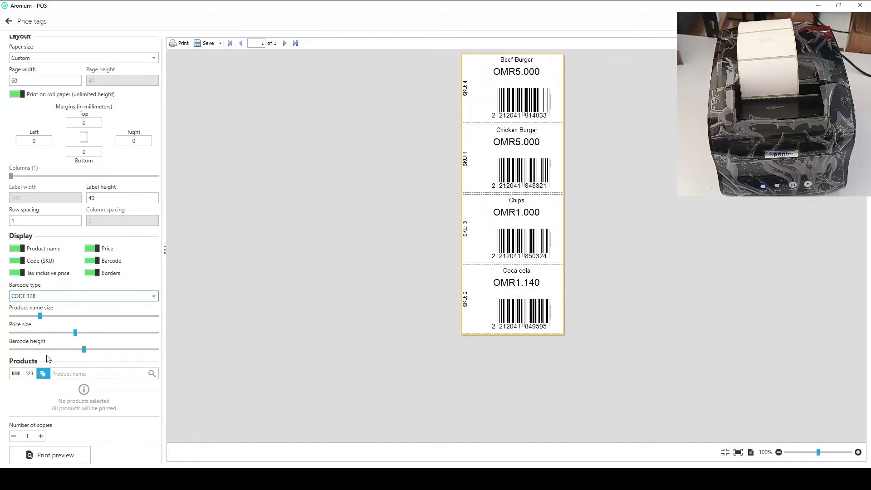
click(63, 373)
key(Return)
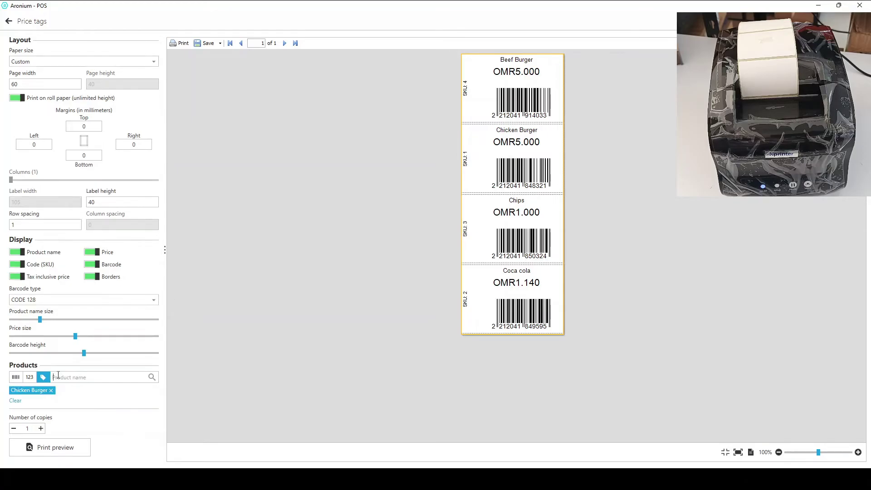
Print the Chicken Burger label on the Xprinter XP-365B
click(55, 447)
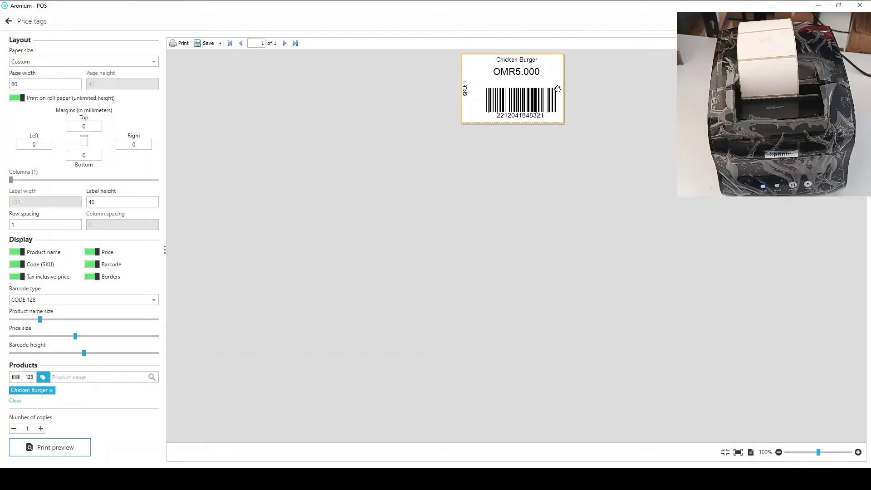
click(181, 46)
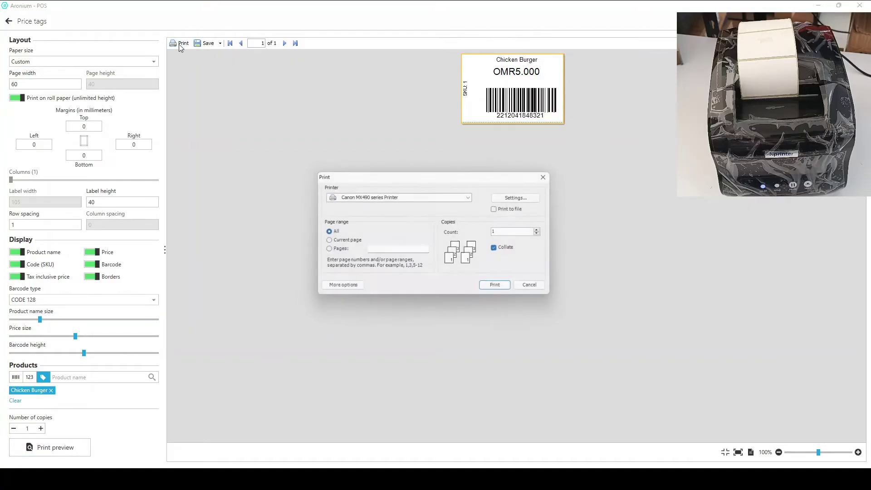
click(401, 196)
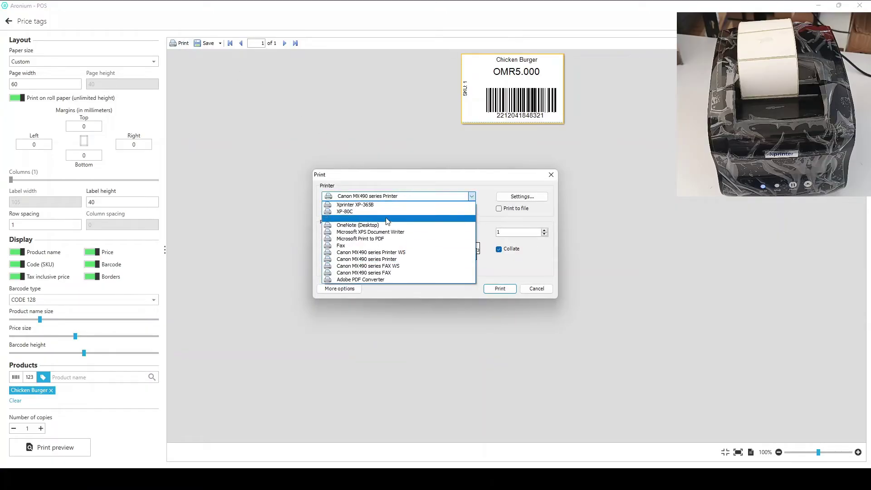
click(369, 206)
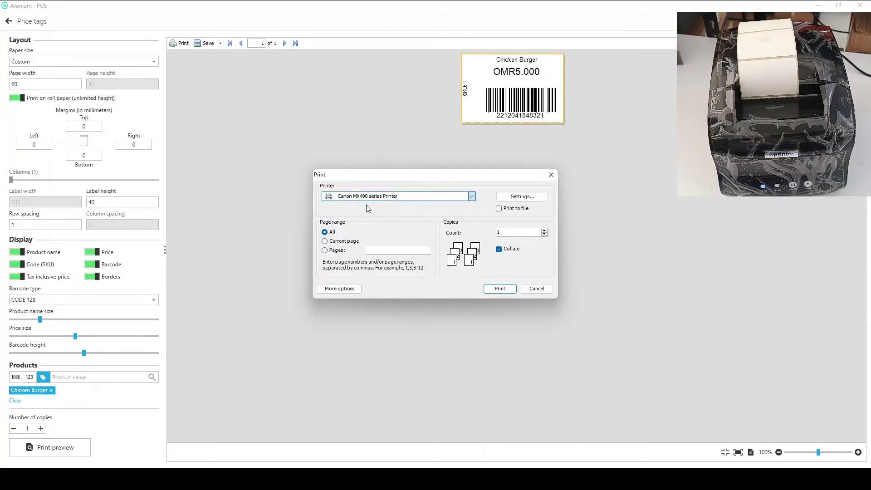
click(499, 289)
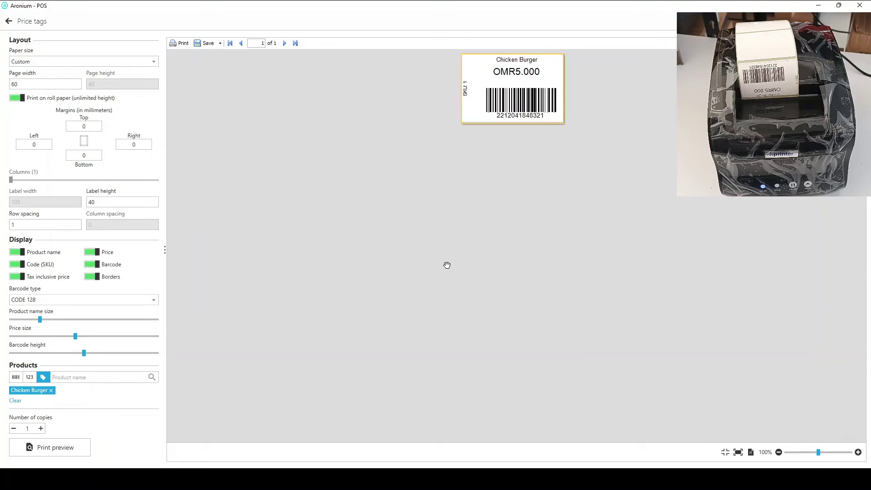
Set row spacing to 0 and print the label again
double_click(32, 225)
click(174, 46)
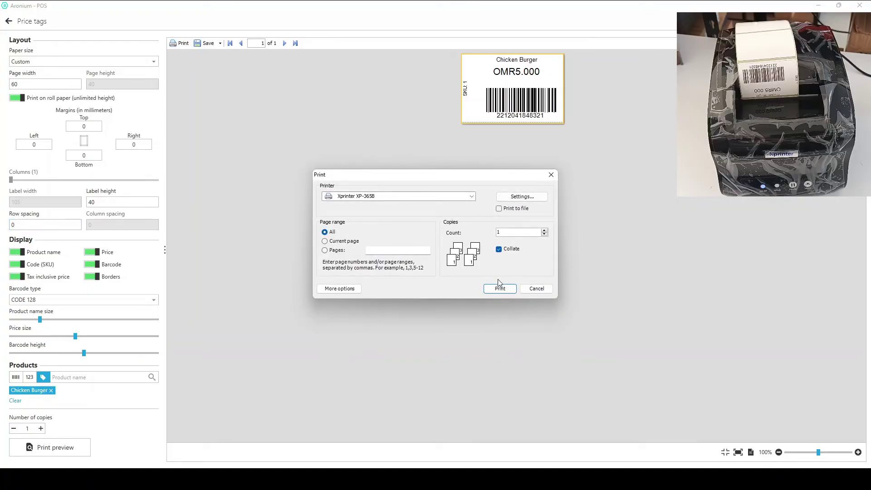
click(500, 290)
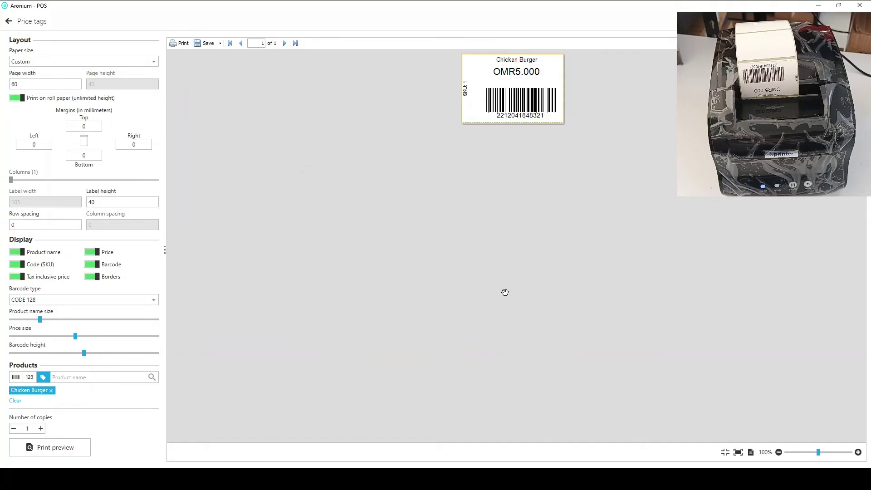